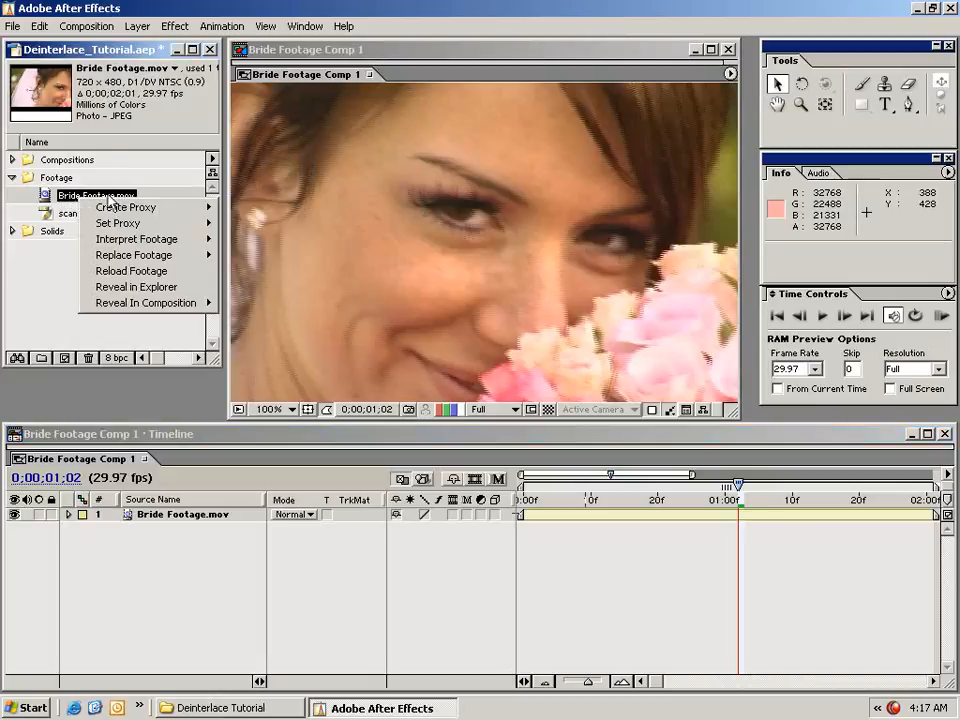
Try separating the fields of Bride Footage.mov as Lower Field First in its footage interpretation
mouse_move(122, 242)
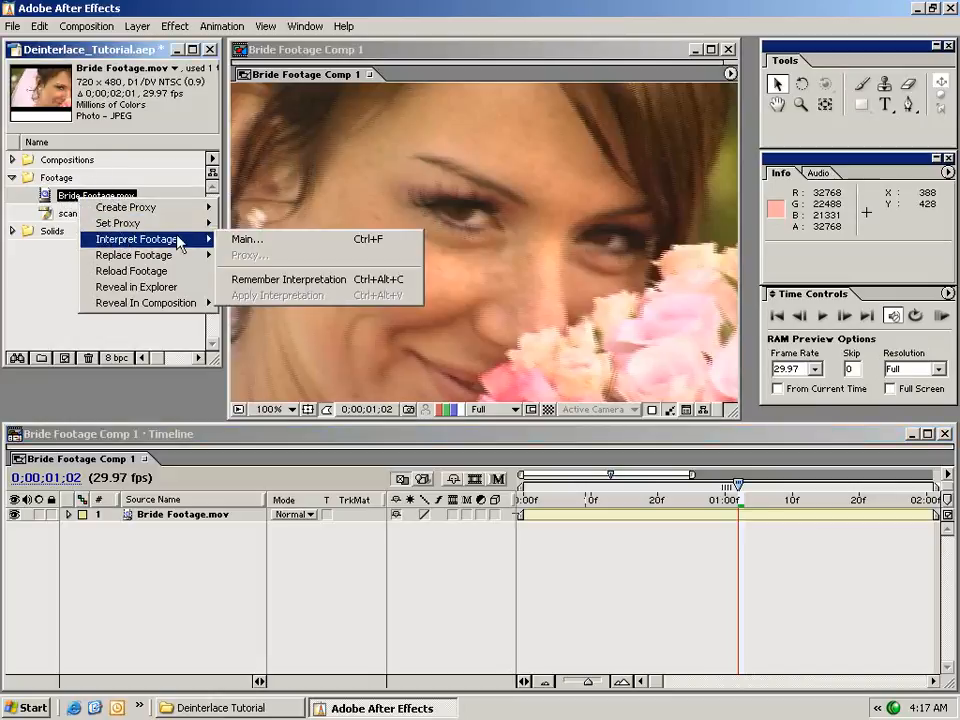
click(246, 240)
drag(370, 93, 329, 94)
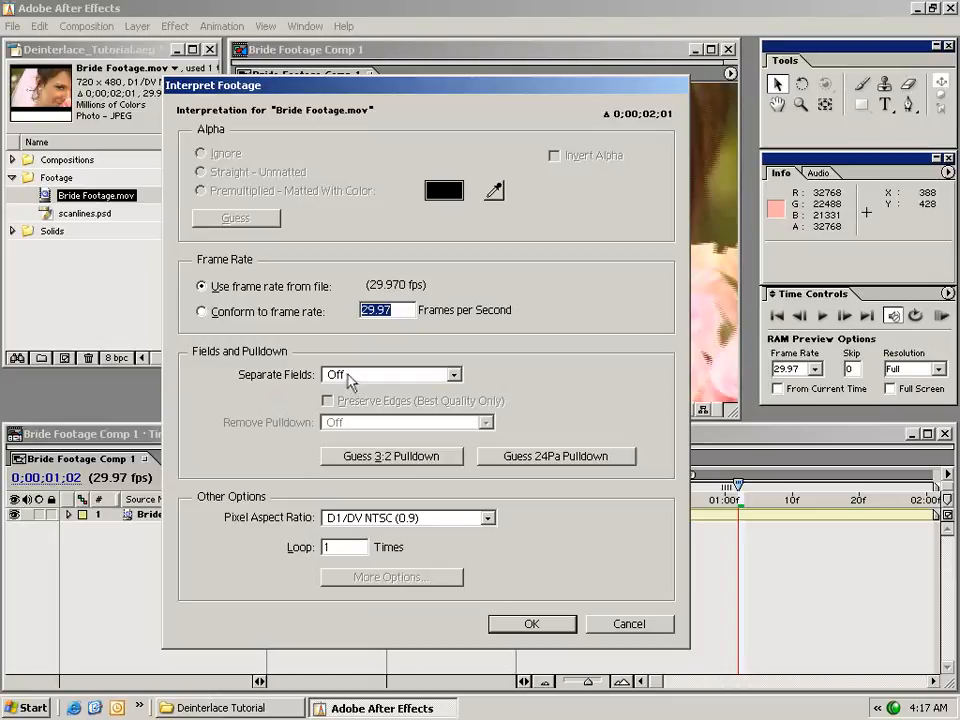
click(348, 377)
click(350, 426)
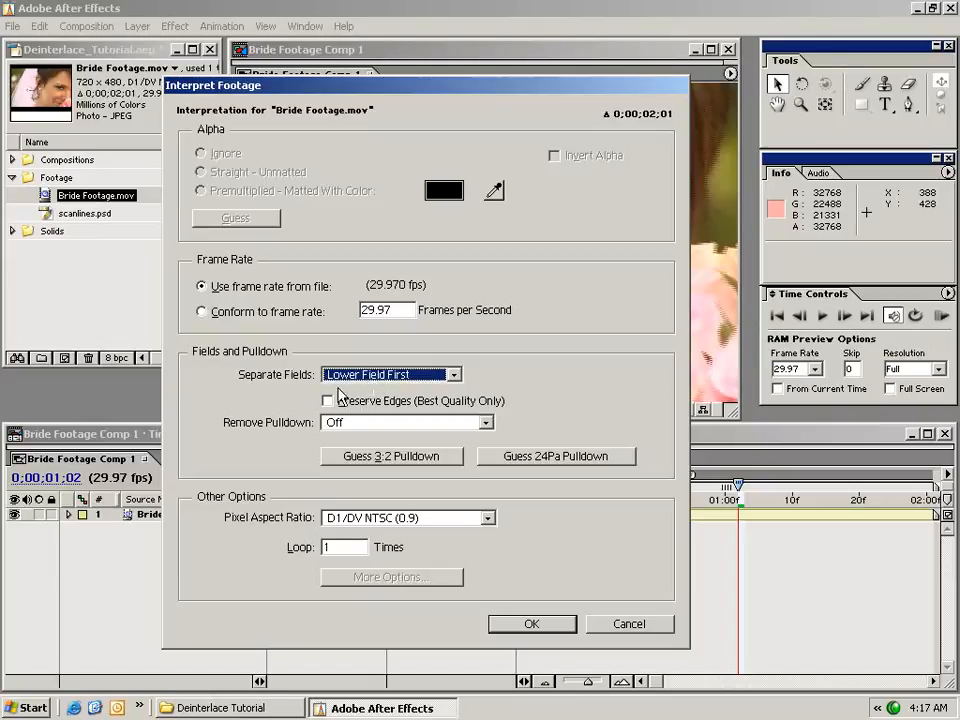
click(531, 625)
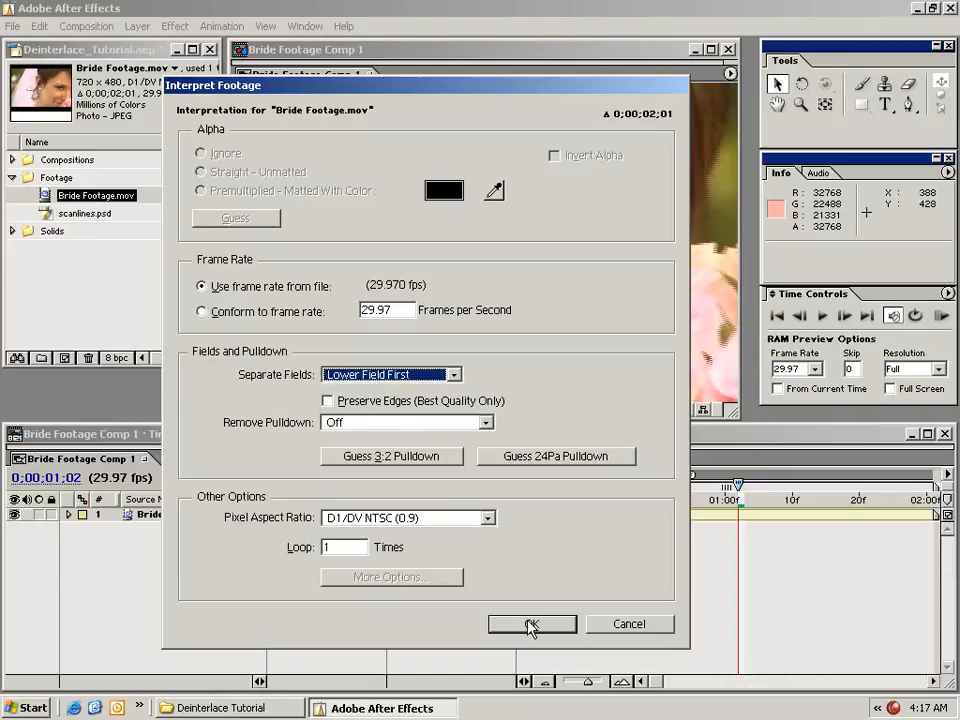
Set Separate Fields to Off for Bride Footage.mov and confirm the footage interpretation
click(363, 379)
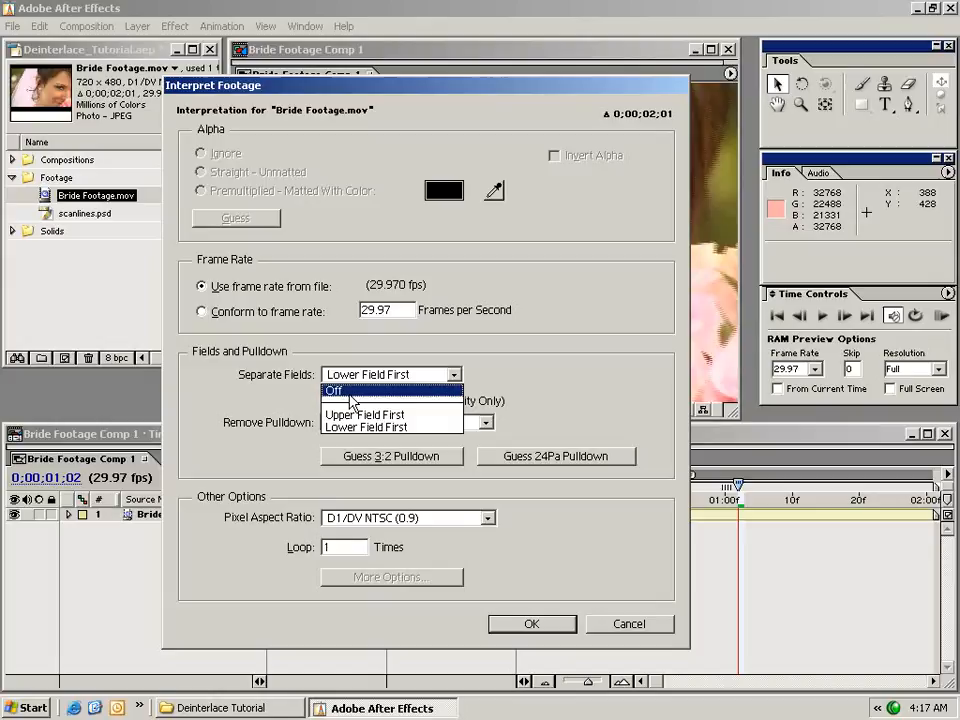
click(358, 391)
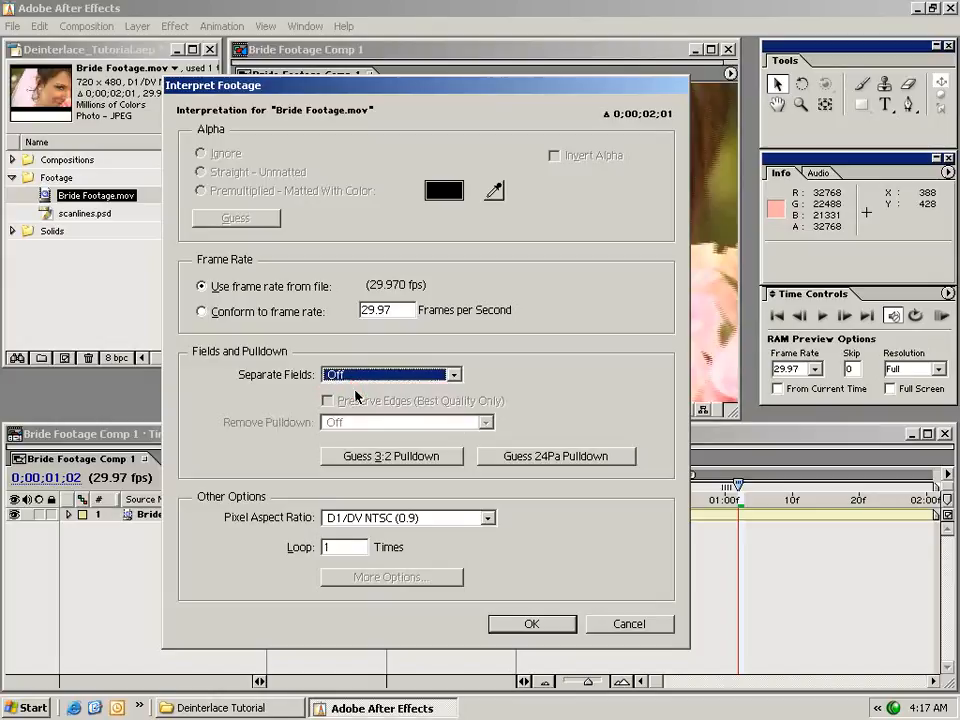
click(566, 623)
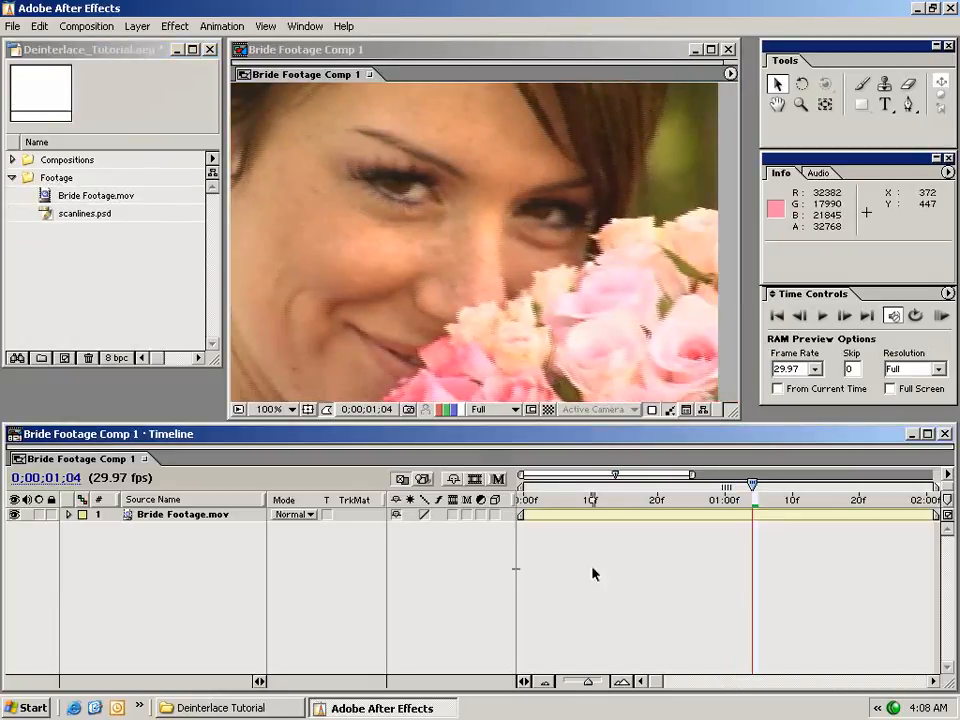
Open scanlines.psd in its own footage viewer to examine the line pattern, and close the viewer
double_click(47, 213)
drag(362, 80, 293, 107)
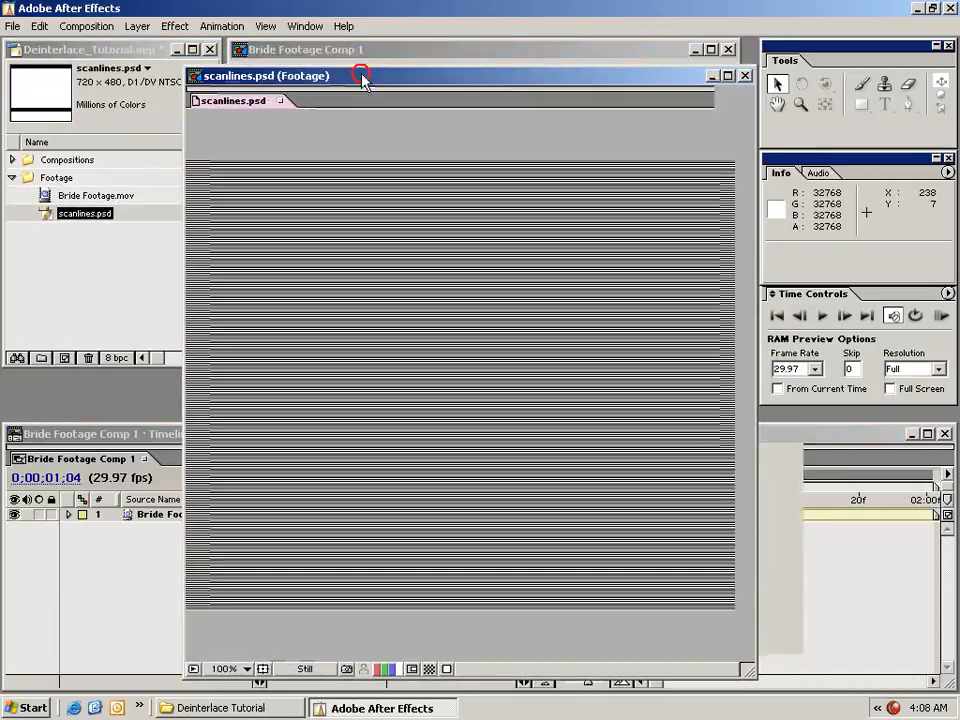
click(281, 101)
Place scanlines.psd above Bride Footage.mov in the composition and make it the Luma Matte of the Bride Footage.mov layer
drag(70, 213, 520, 505)
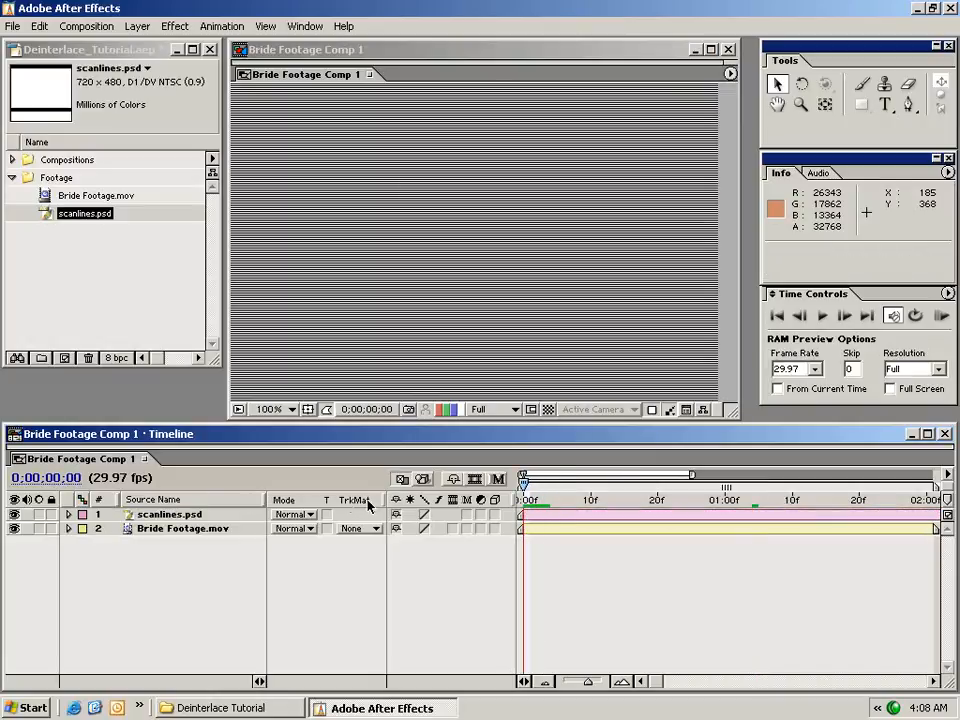
click(183, 530)
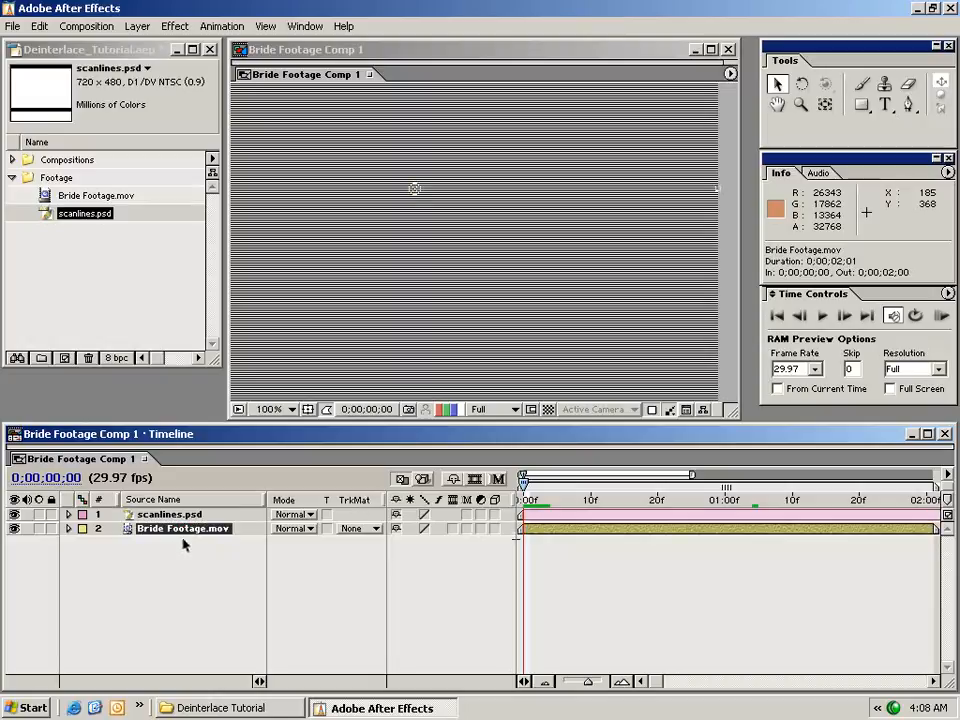
click(360, 528)
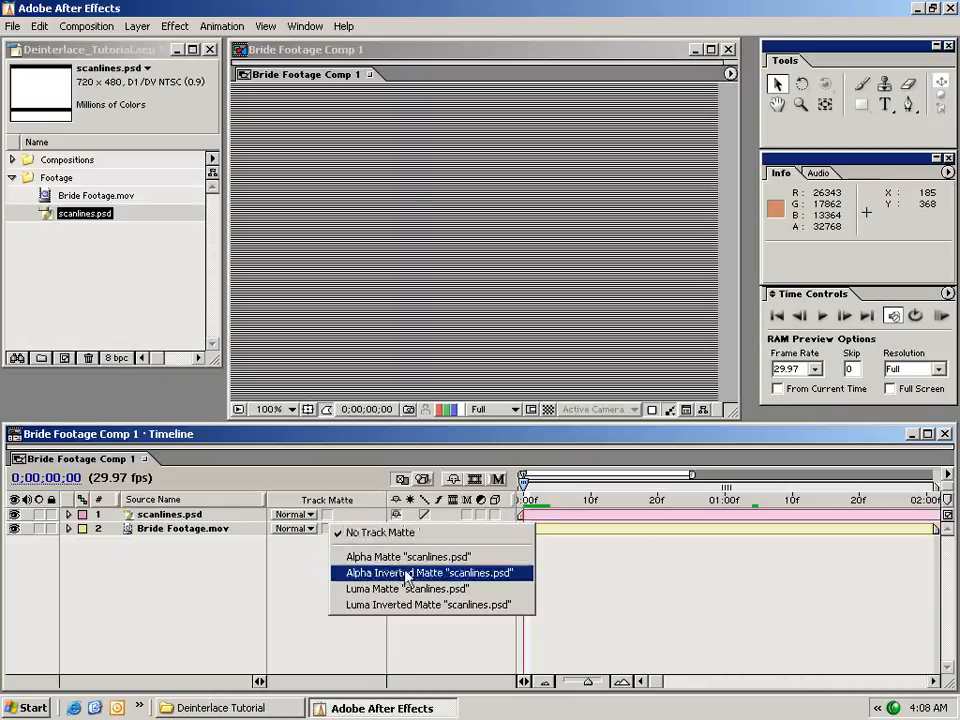
click(437, 590)
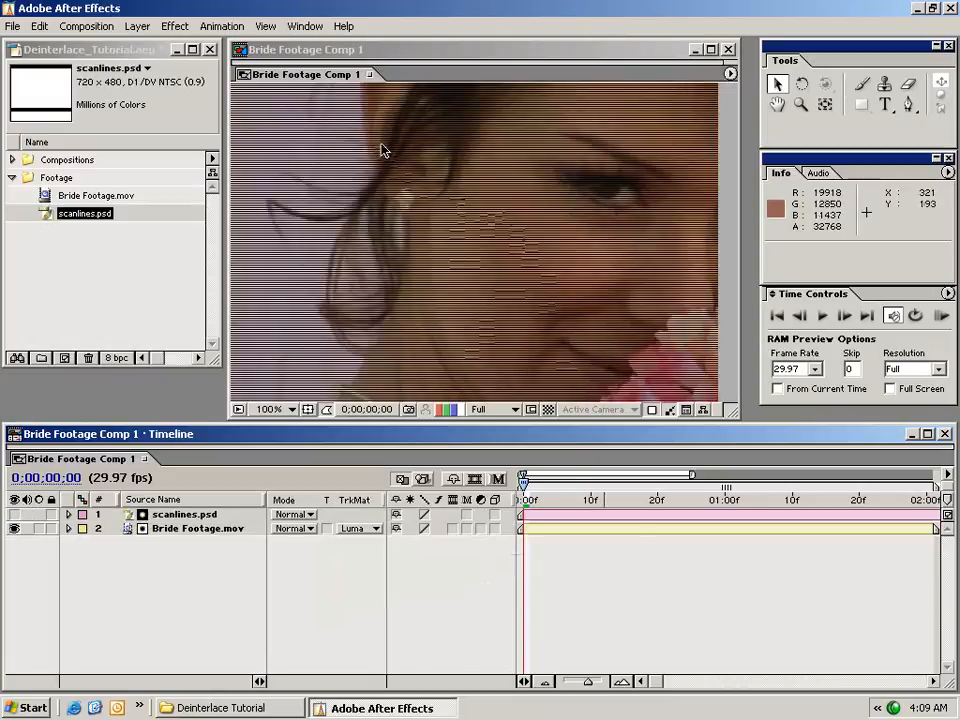
Compare the Luma Inverted Matte on the Bride Footage.mov layer and return its track matte to Luma Matte
drag(386, 141, 463, 326)
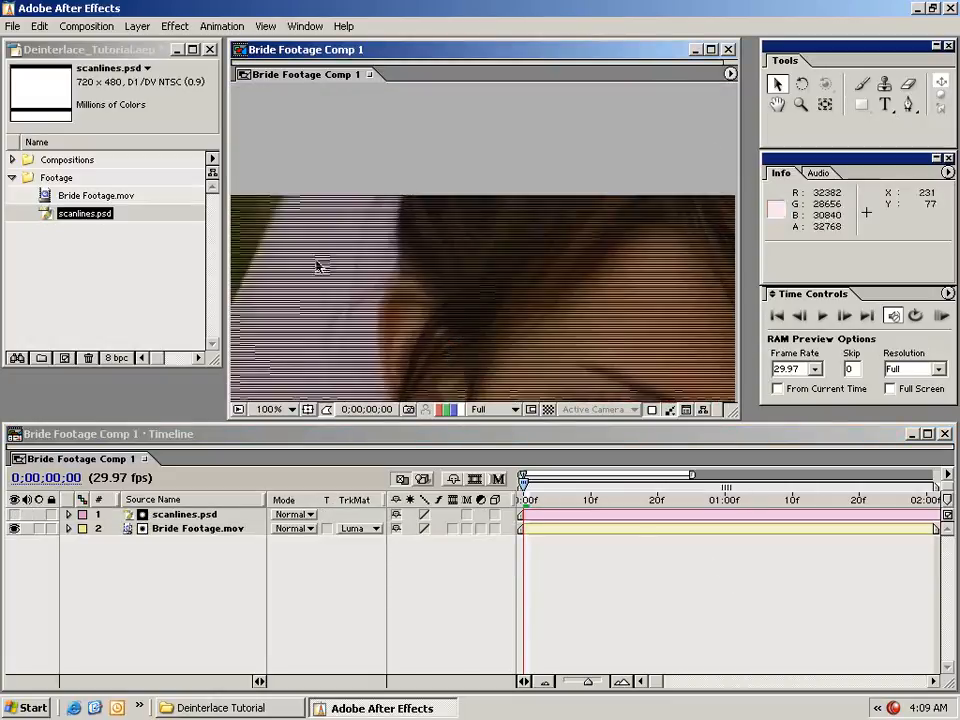
drag(634, 360, 557, 257)
scroll(557, 257, down, 3)
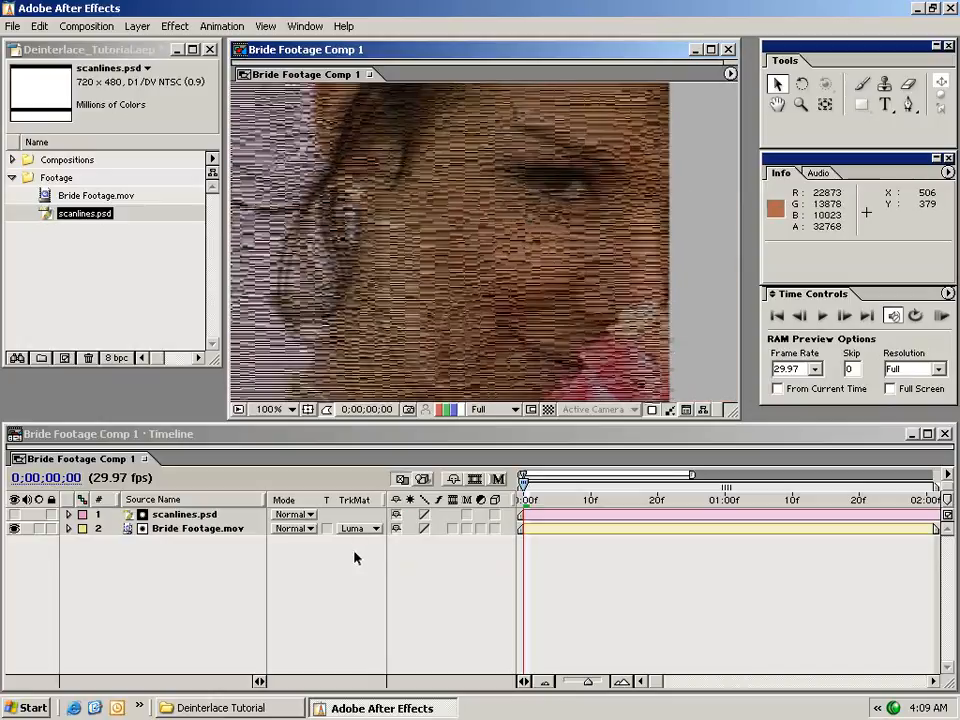
click(355, 528)
click(440, 544)
drag(448, 141, 465, 326)
click(360, 530)
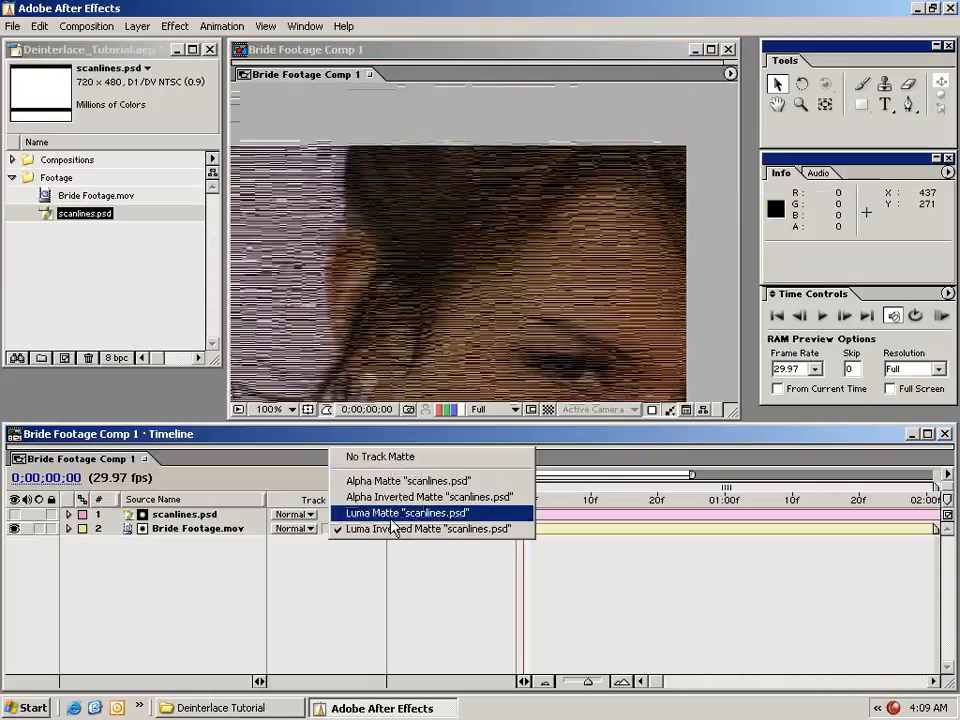
click(383, 513)
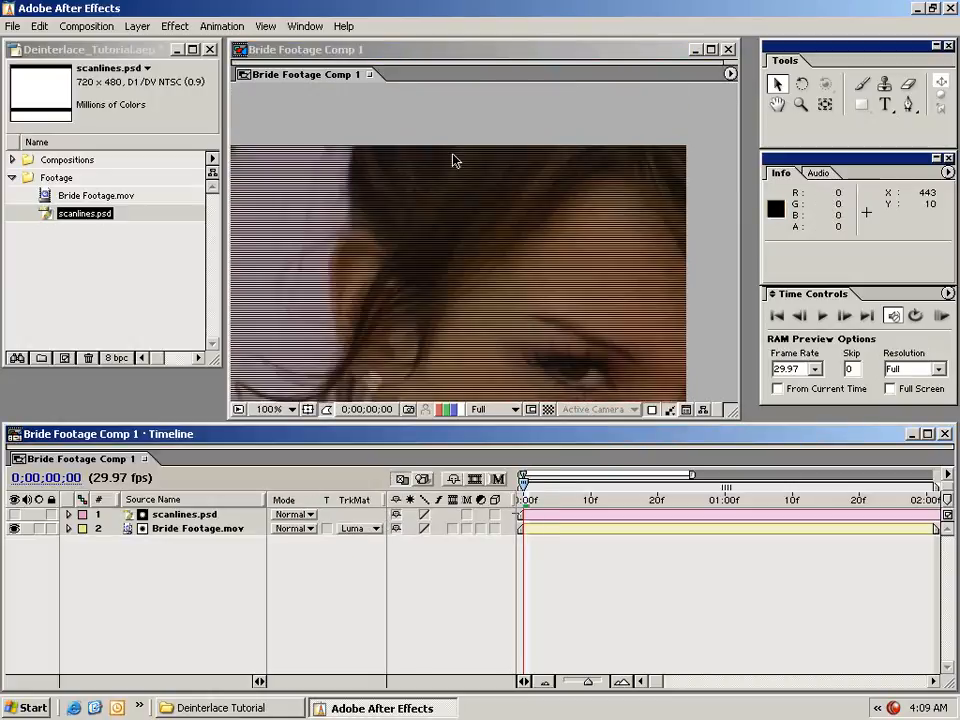
Check the transparent scan lines in the matted footage by turning the transparency grid on and off
drag(454, 159, 409, 340)
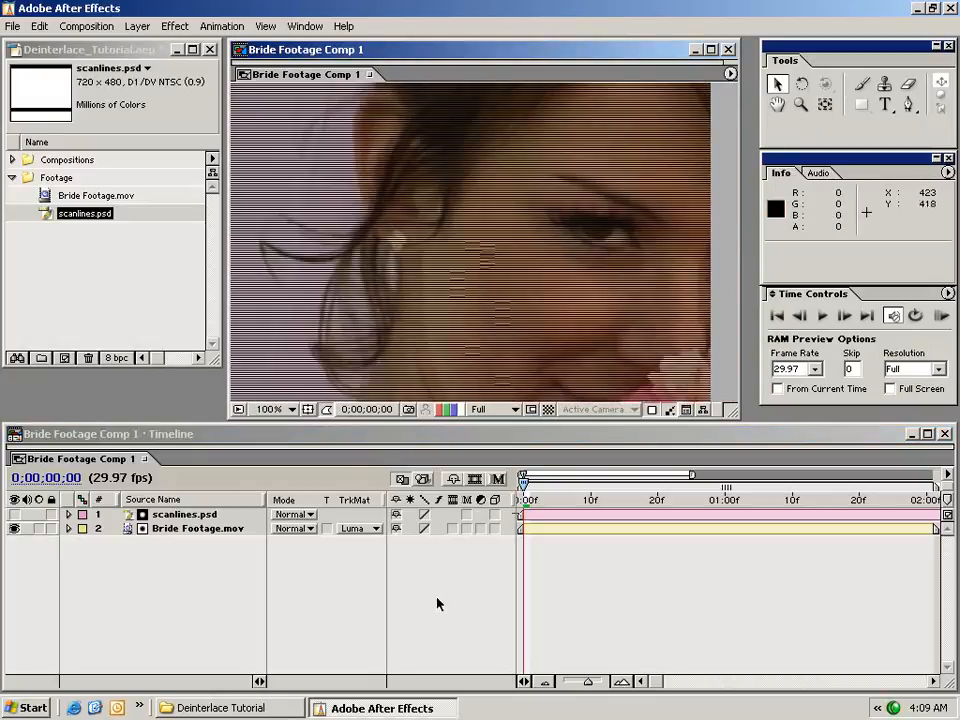
click(548, 409)
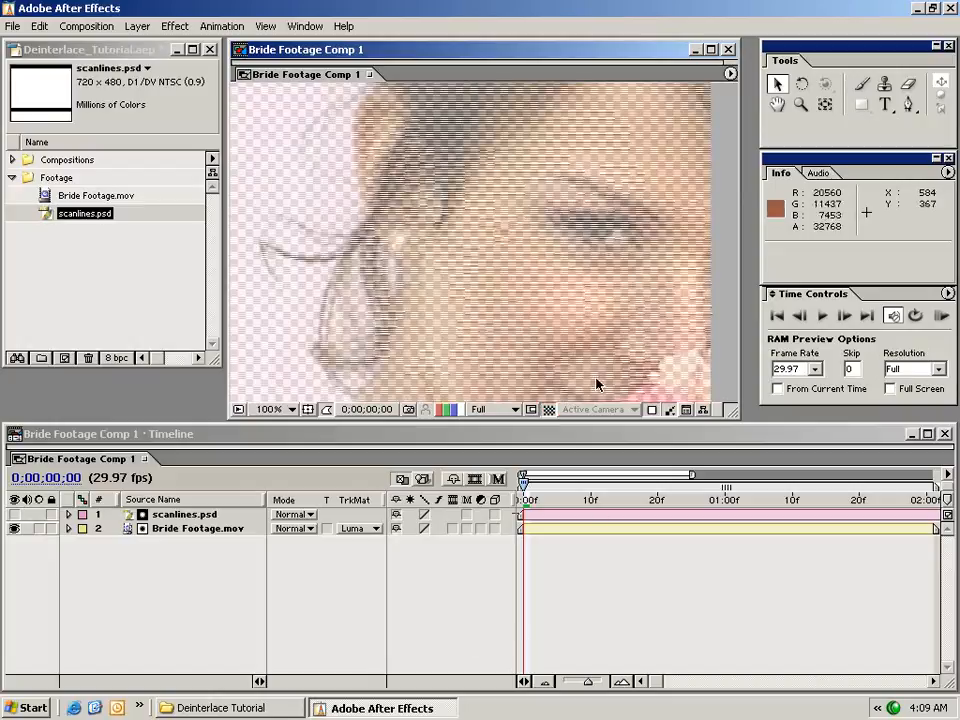
click(548, 409)
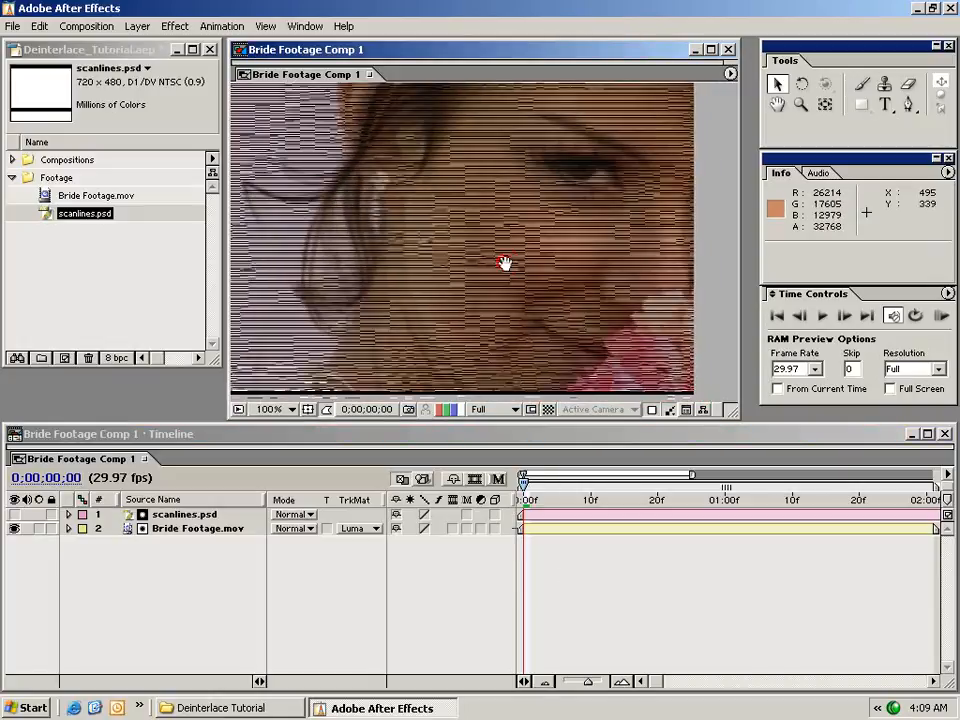
click(531, 393)
Pre-compose the scanlines.psd and Bride Footage.mov layers into a new composition named Deinterlace Comp, moving all attributes into it
click(556, 516)
click(557, 528)
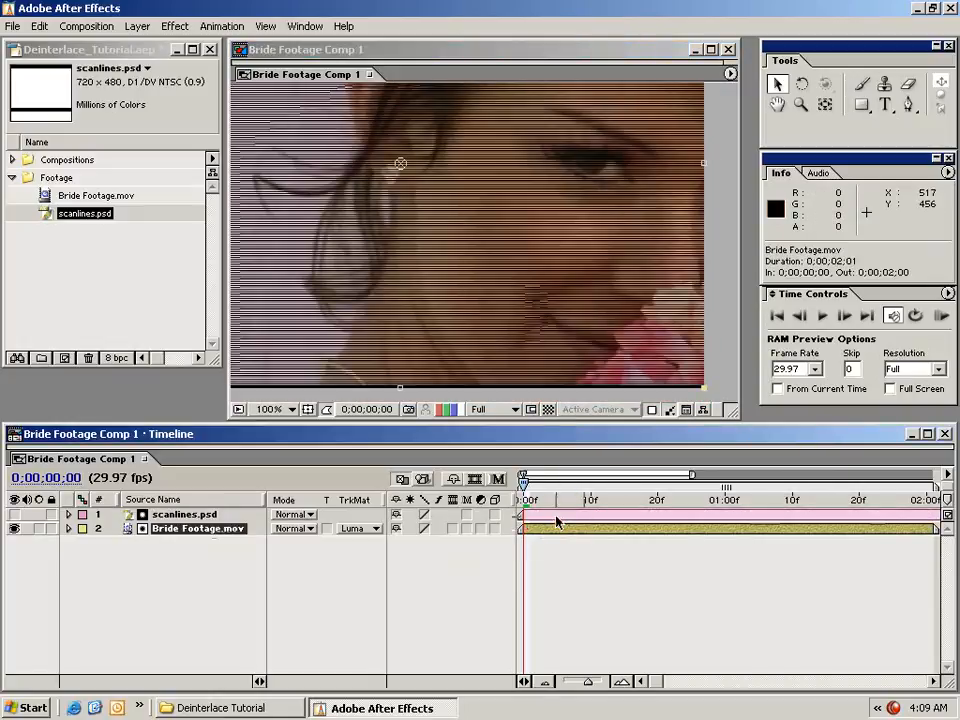
click(557, 555)
click(541, 530)
shift+click(549, 518)
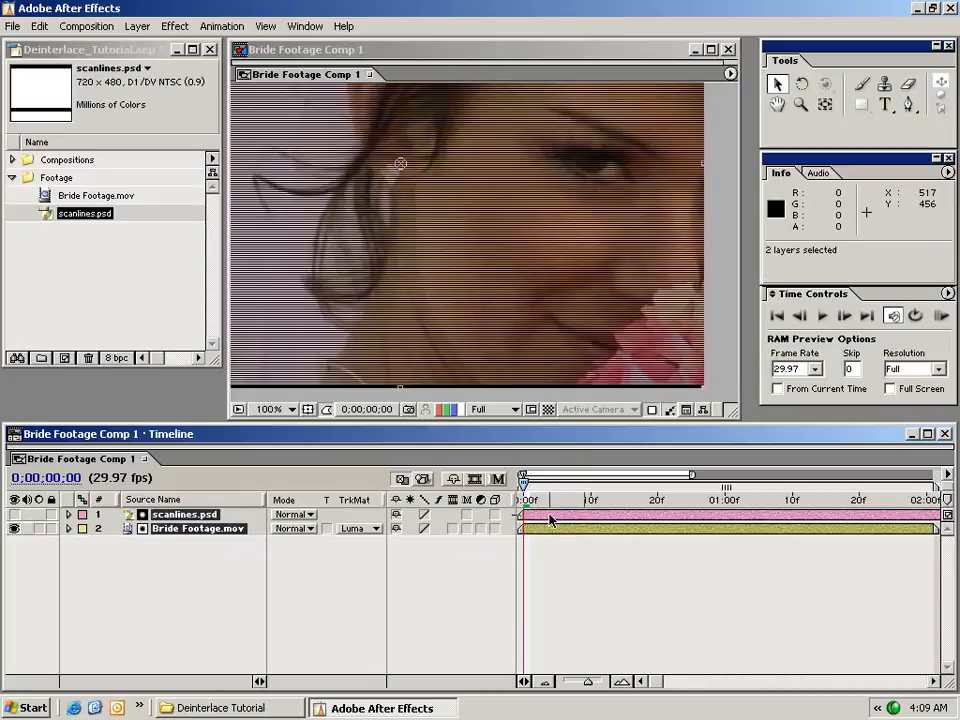
click(138, 26)
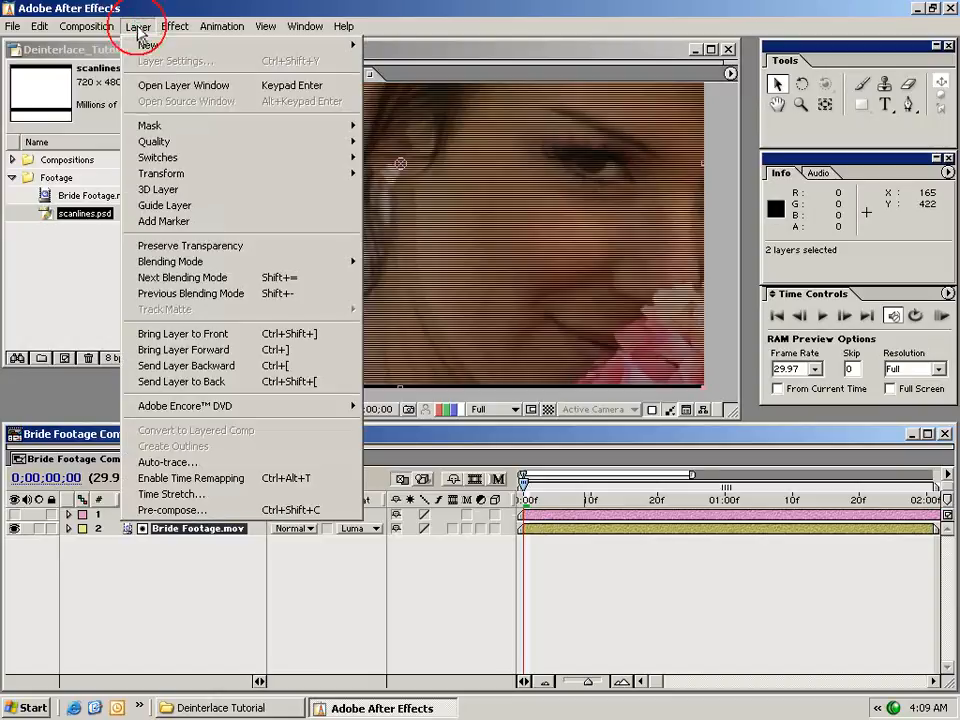
click(188, 511)
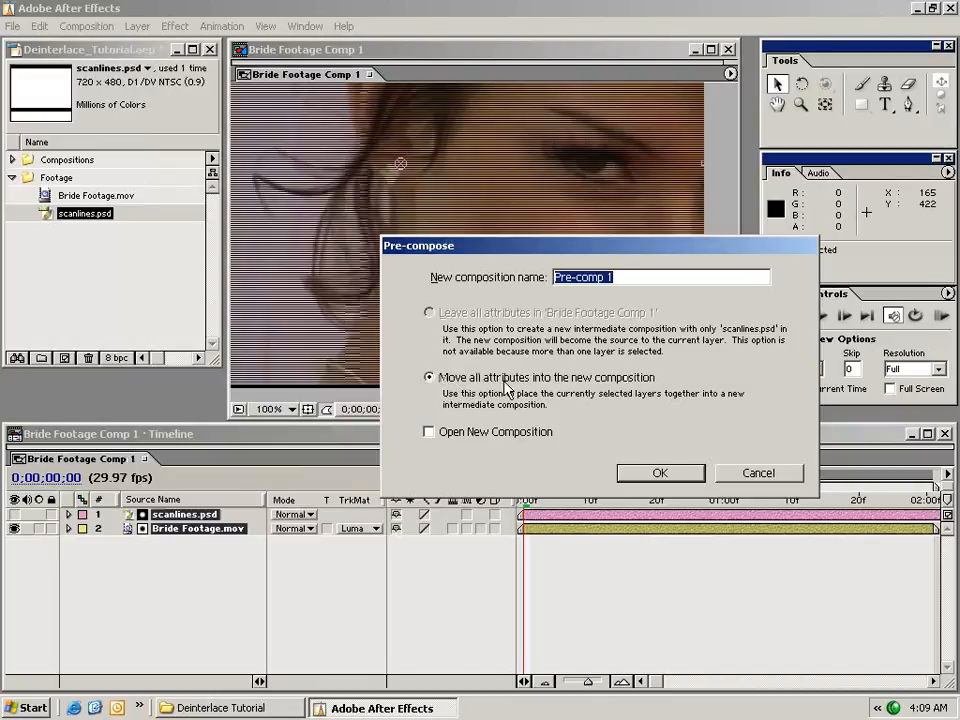
click(468, 286)
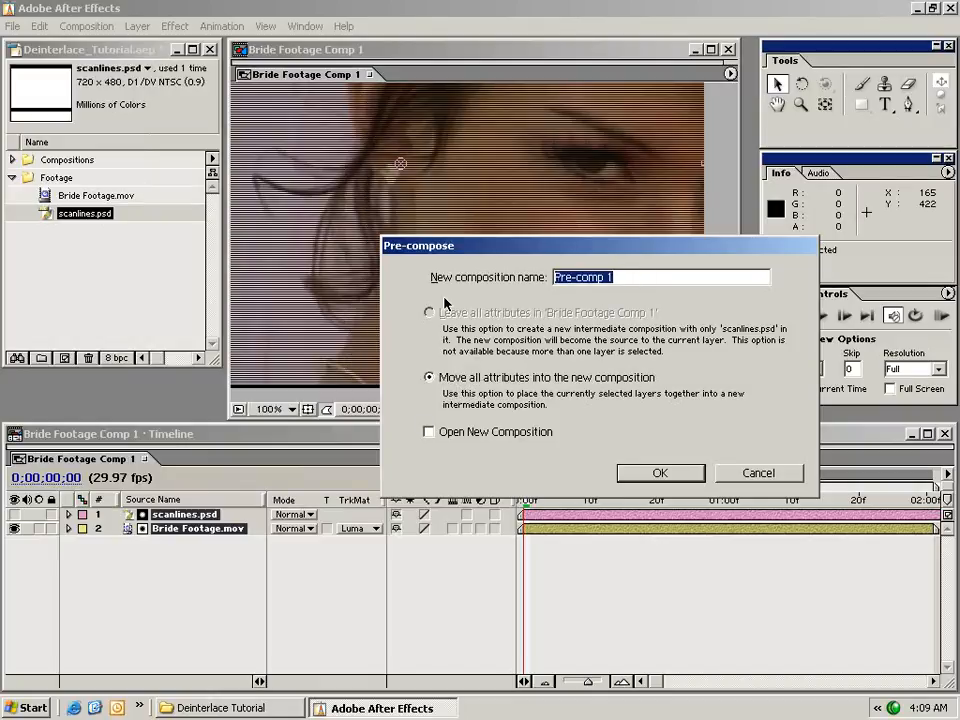
text(Deinterlace C)
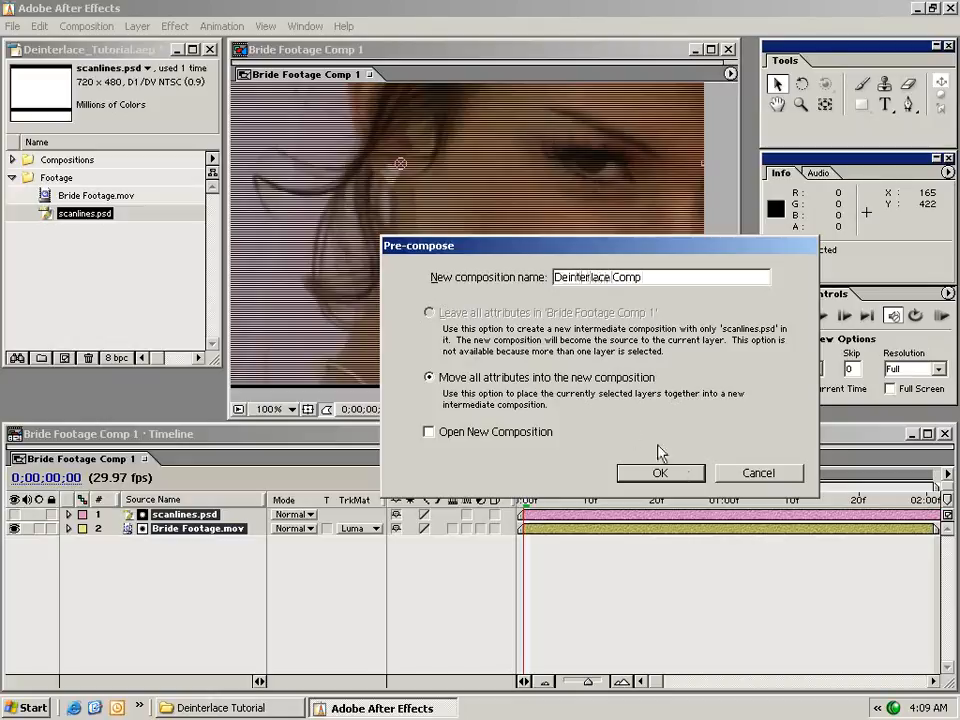
click(672, 473)
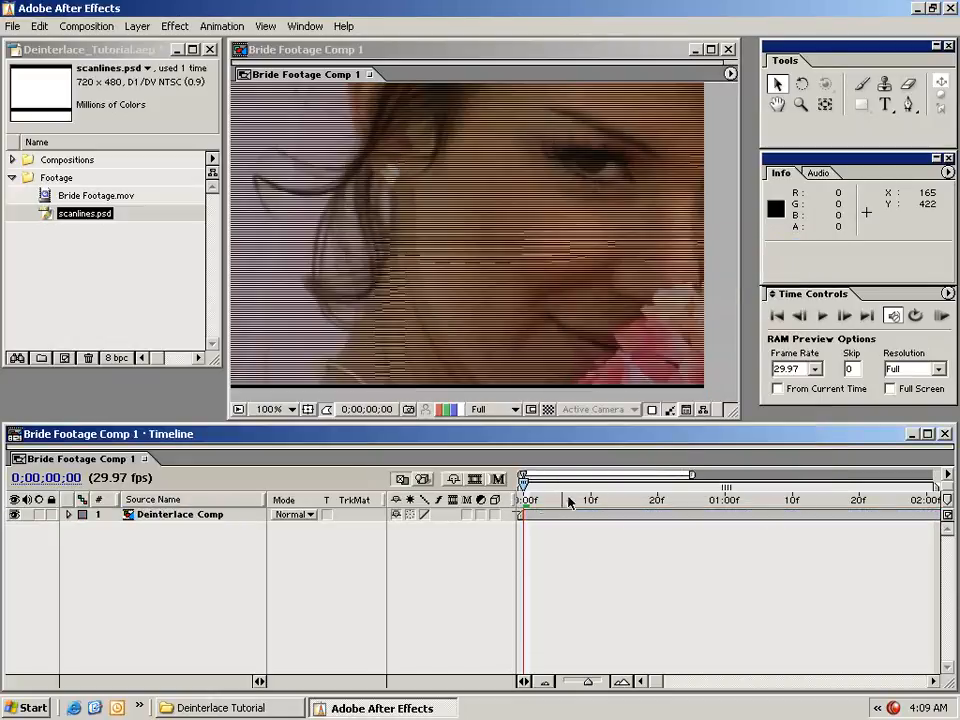
Duplicate the Deinterlace Comp layer in Bride Footage Comp 1
click(512, 511)
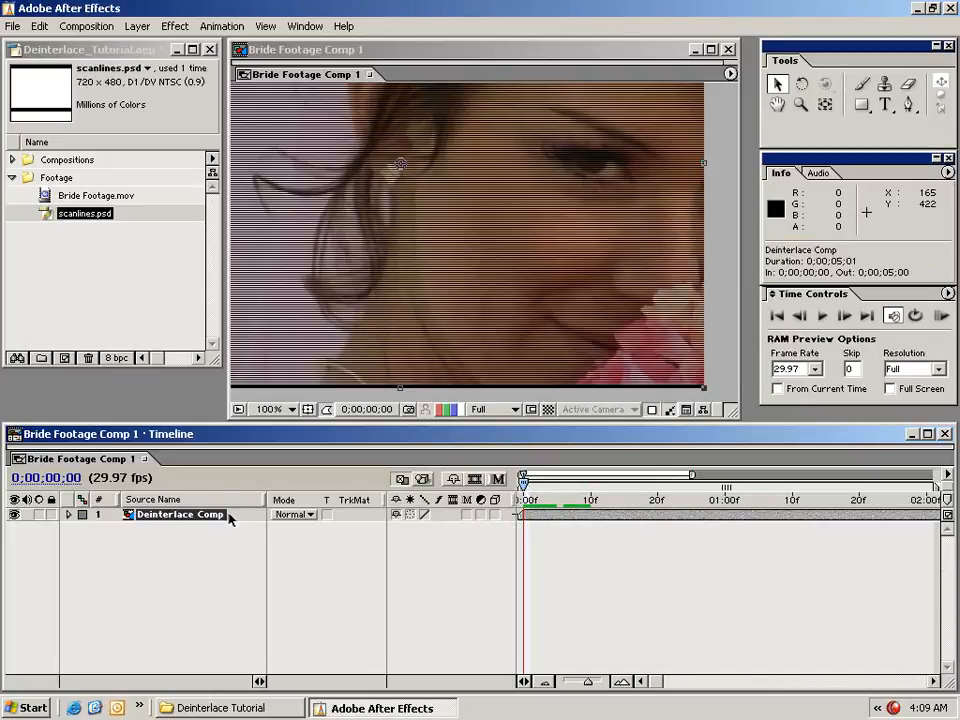
click(38, 26)
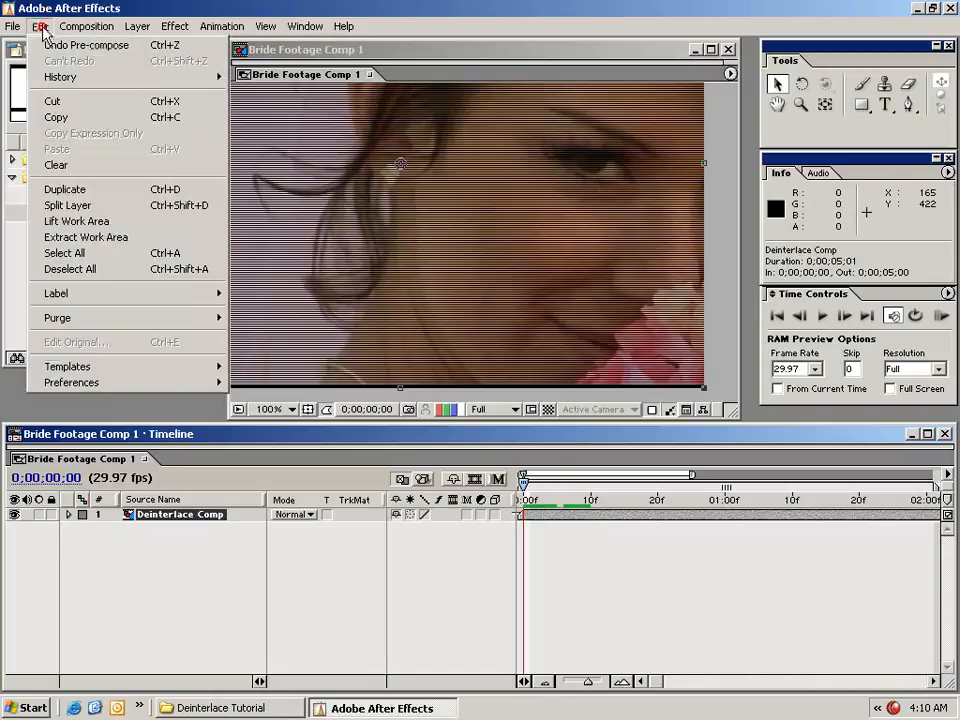
click(117, 190)
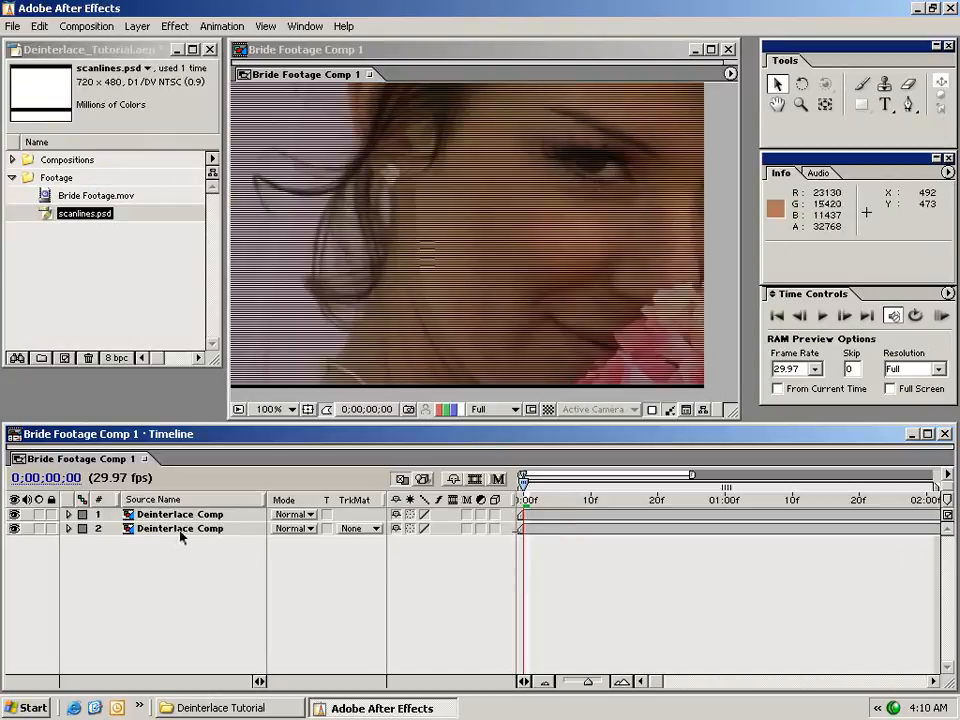
Apply the Directional Blur effect to the lower Deinterlace Comp layer
click(168, 530)
click(542, 529)
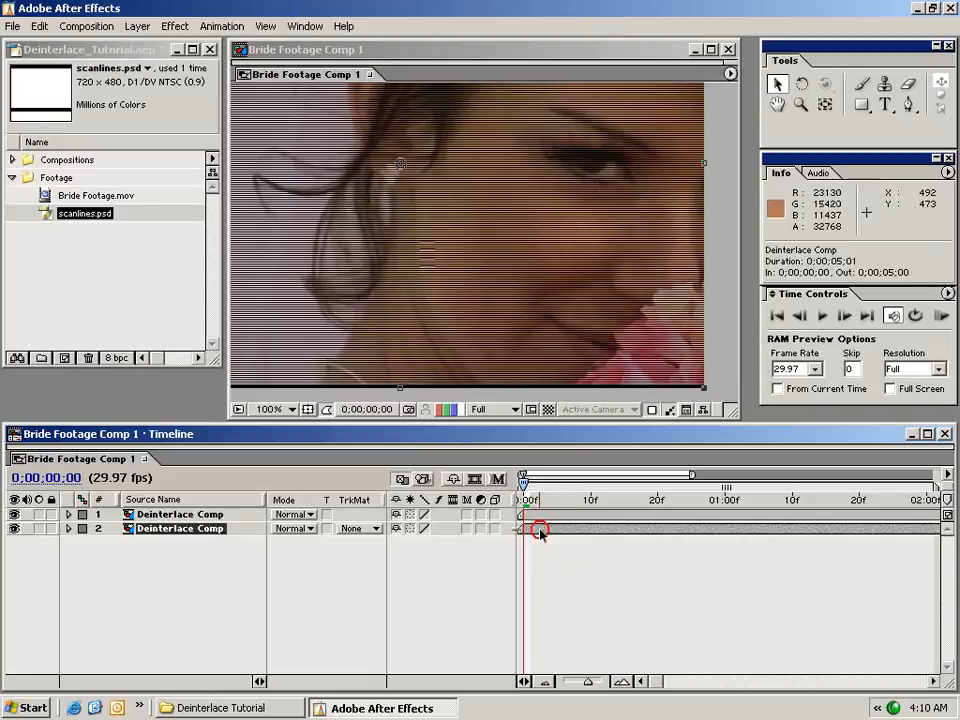
click(176, 26)
mouse_move(225, 149)
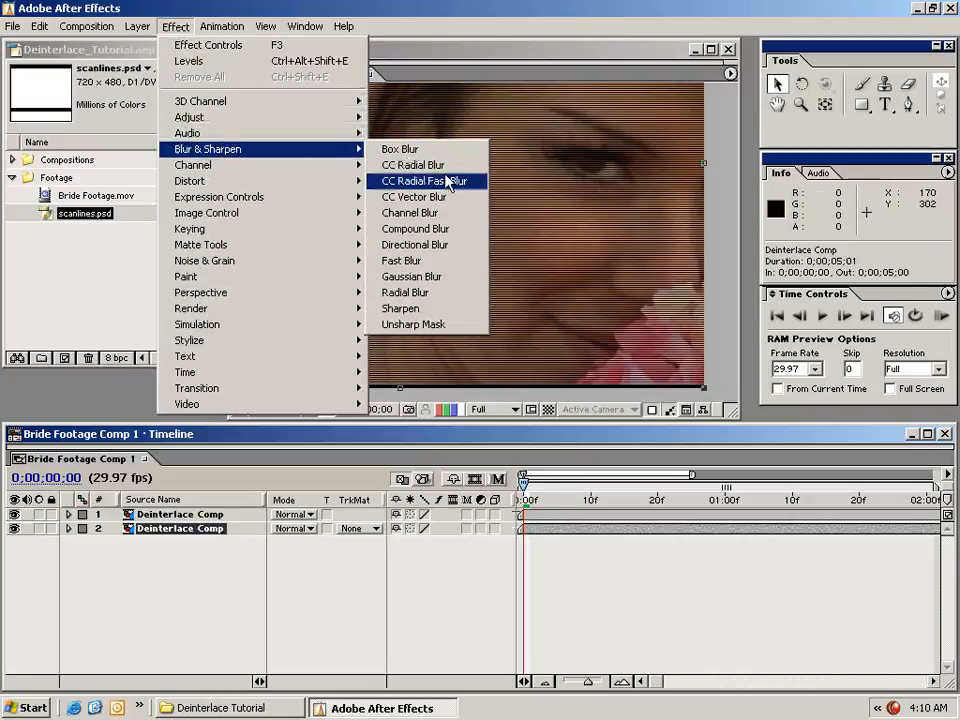
click(418, 244)
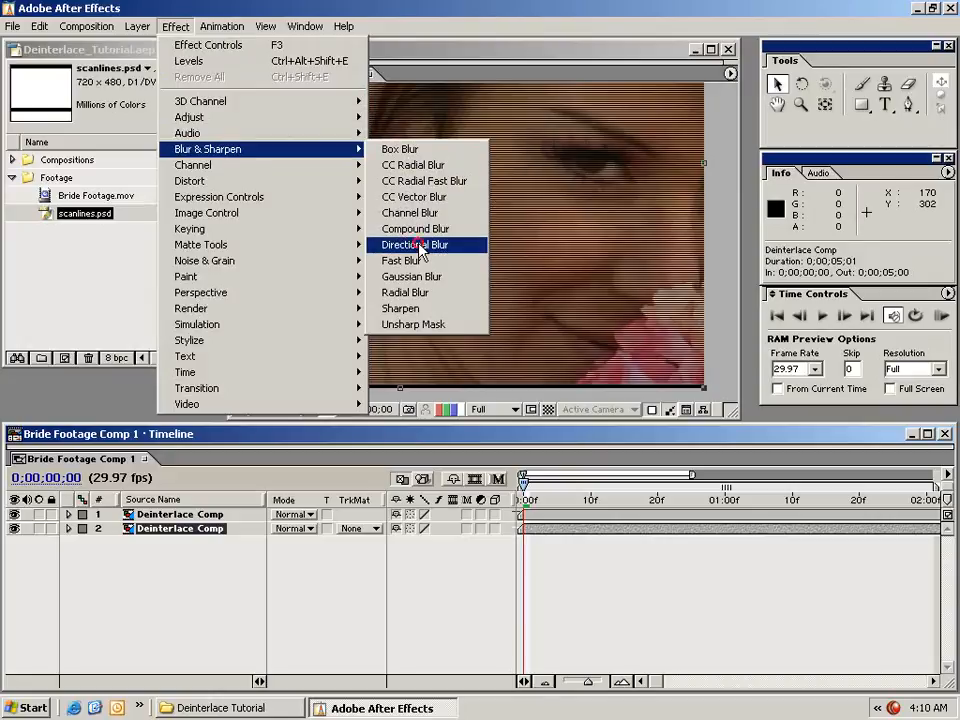
click(474, 251)
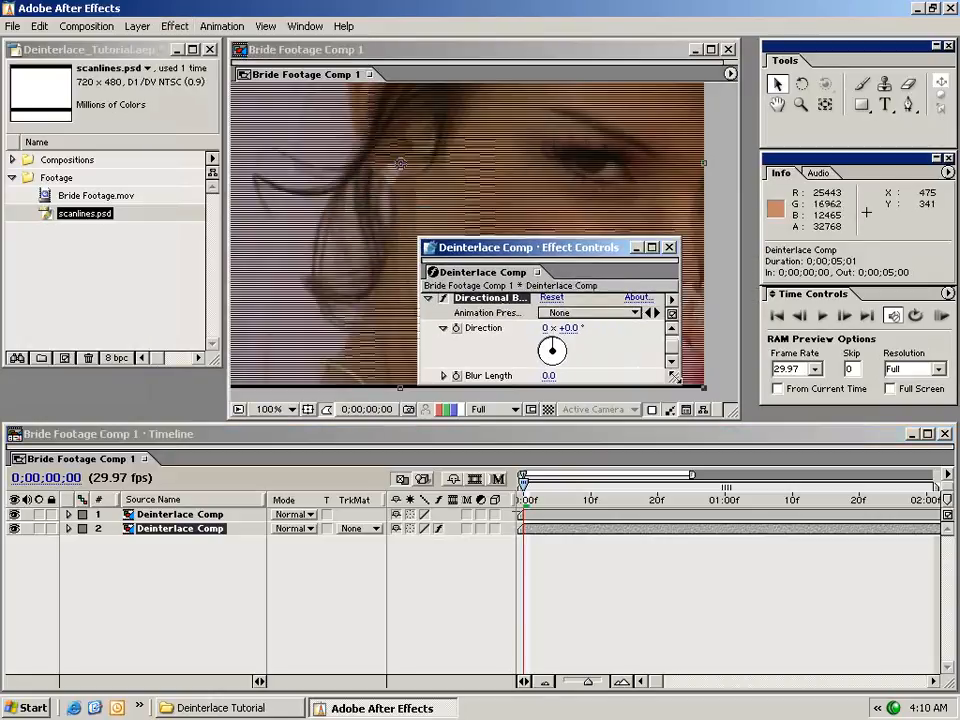
Enlarge the effect controls, move them clear of the preview, and set the Directional Blur's Blur Length to 1
drag(676, 377, 672, 530)
drag(575, 252, 855, 423)
click(822, 550)
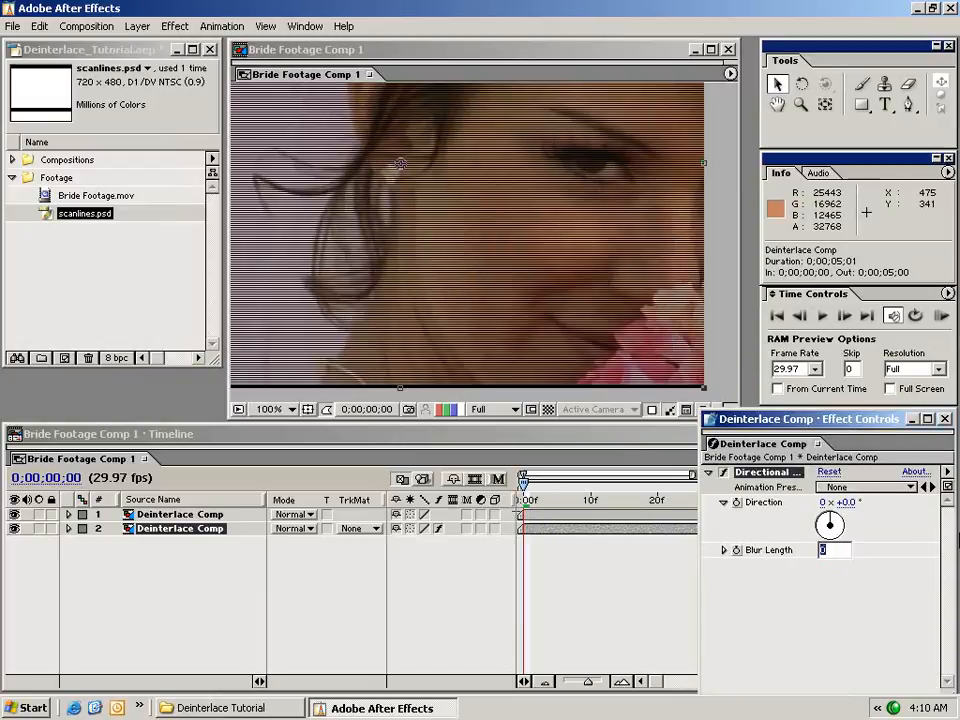
text(1)
key(Return)
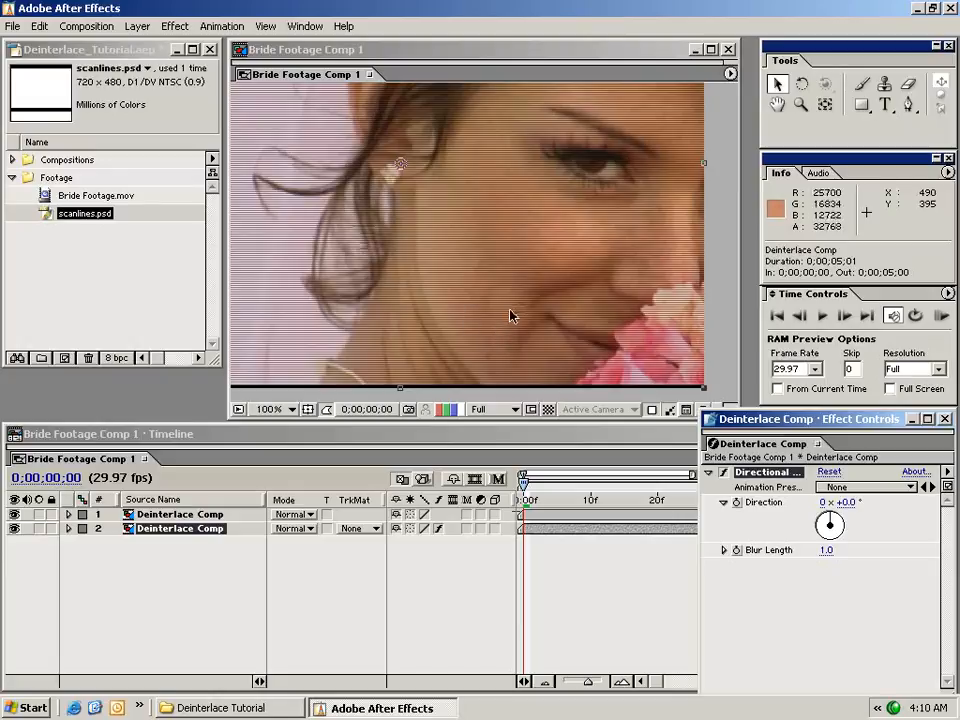
Check the composition's transparency against the transparency grid and move the effect controls aside
click(563, 365)
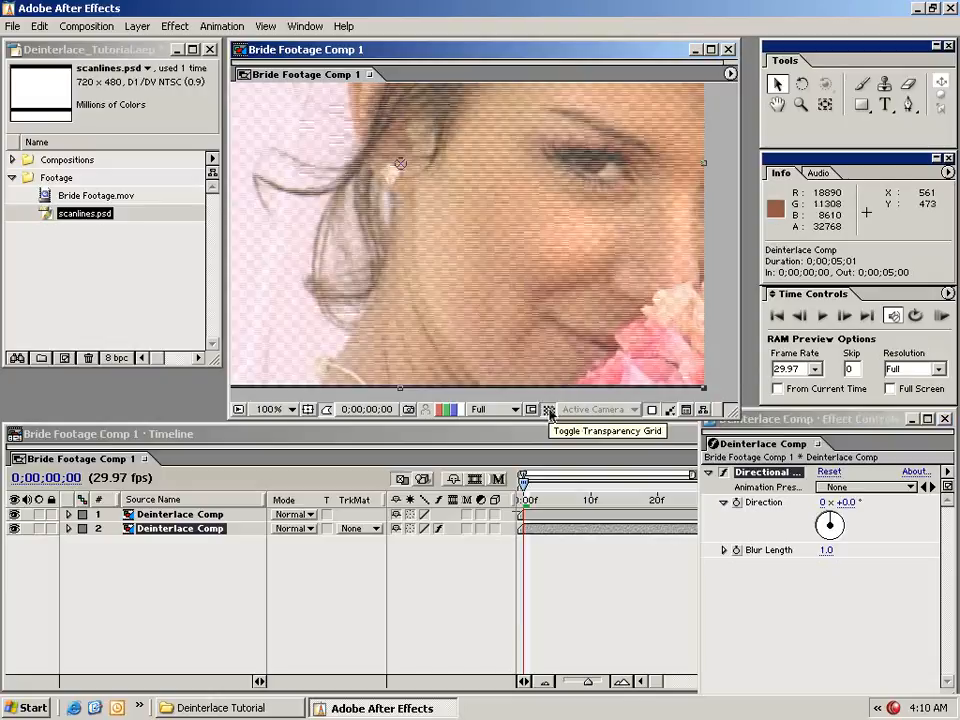
click(550, 411)
drag(783, 425, 779, 268)
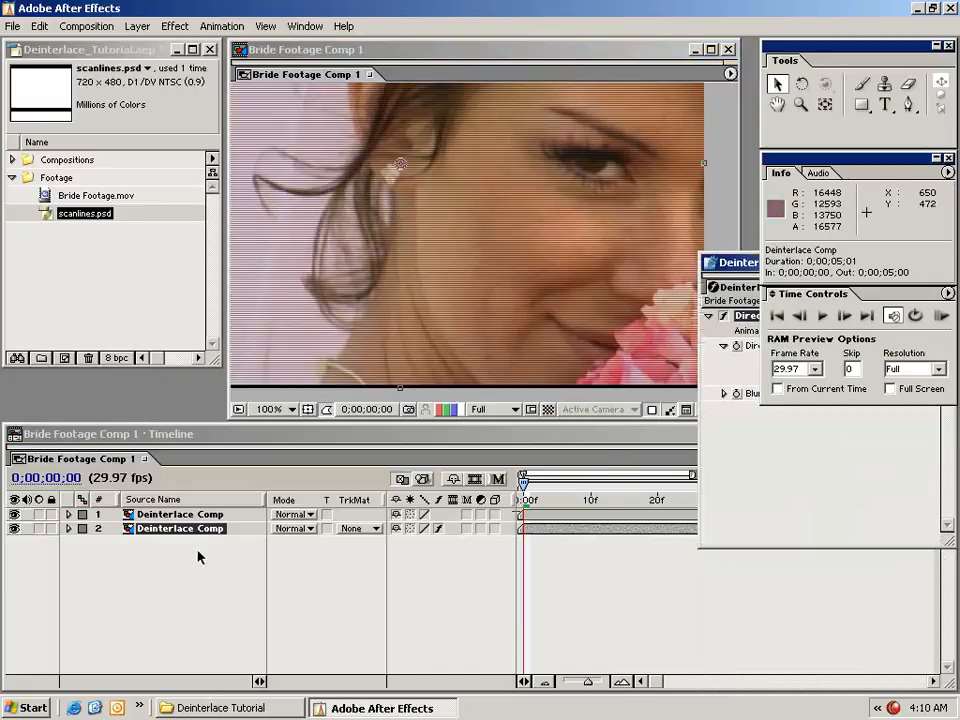
Apply the Levels effect to the lower Deinterlace Comp layer
click(540, 532)
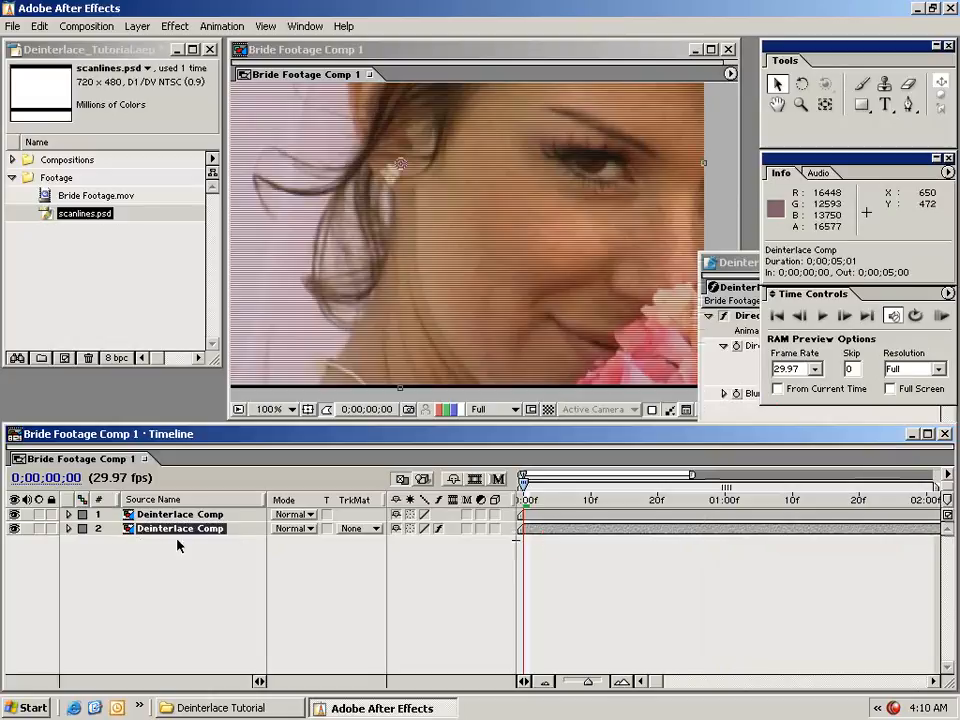
click(175, 26)
mouse_move(260, 117)
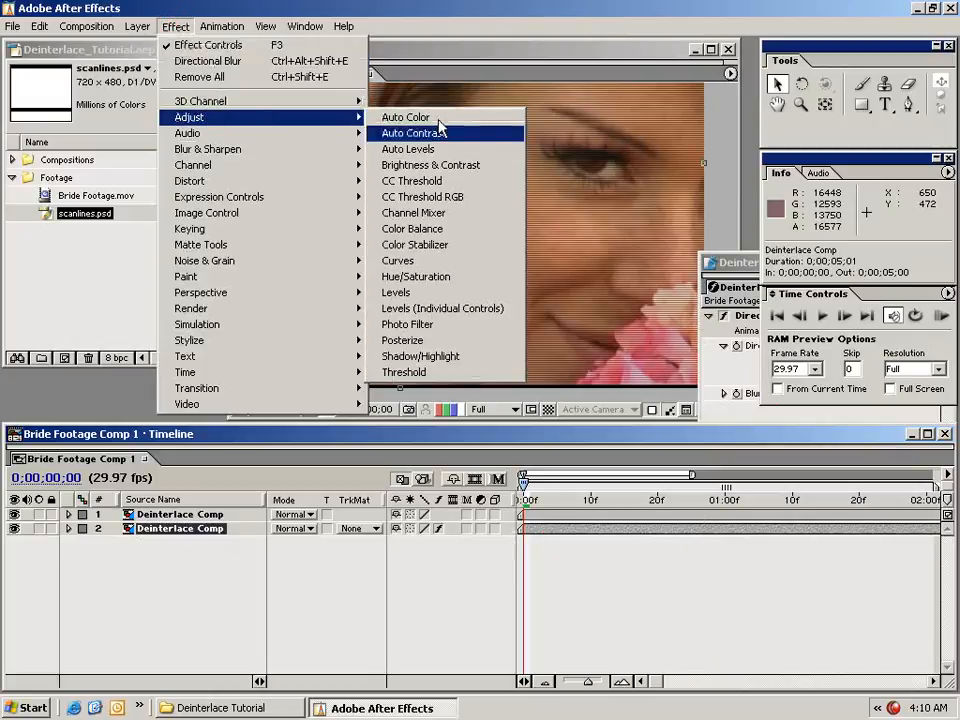
click(398, 292)
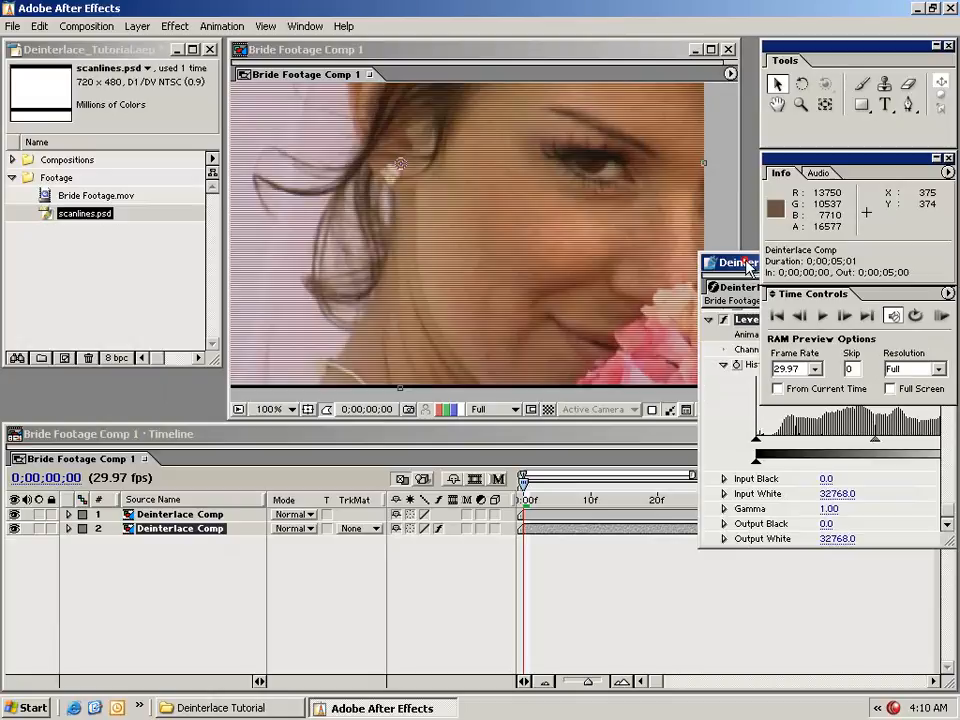
Switch the Levels channel to Alpha and lower its input white point below the histogram spike to make the lower layer opaque
drag(748, 263, 345, 348)
click(440, 432)
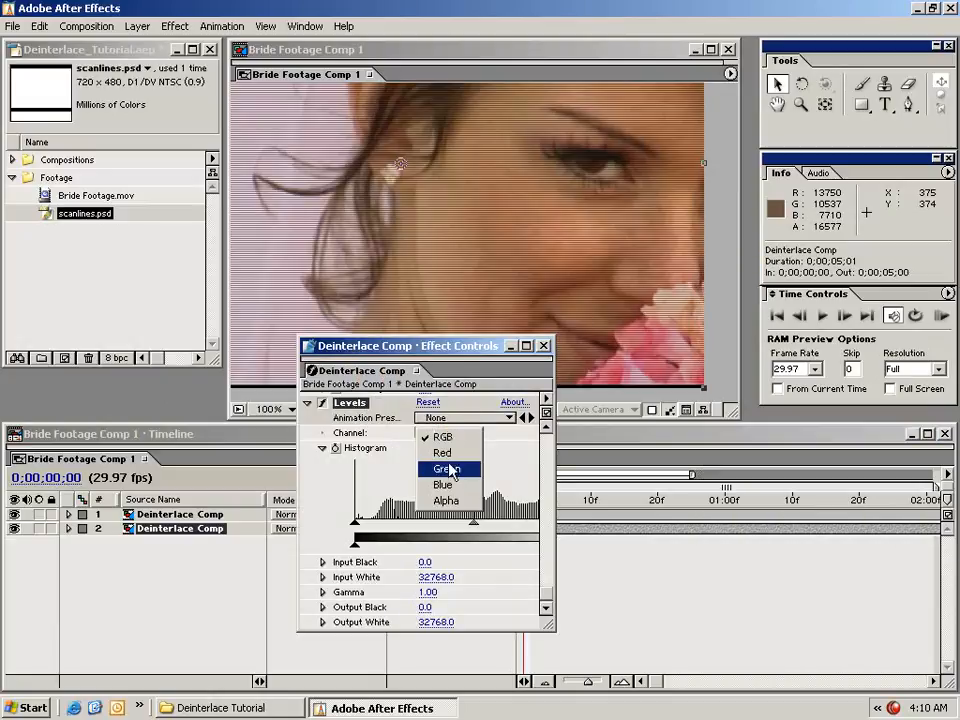
click(460, 502)
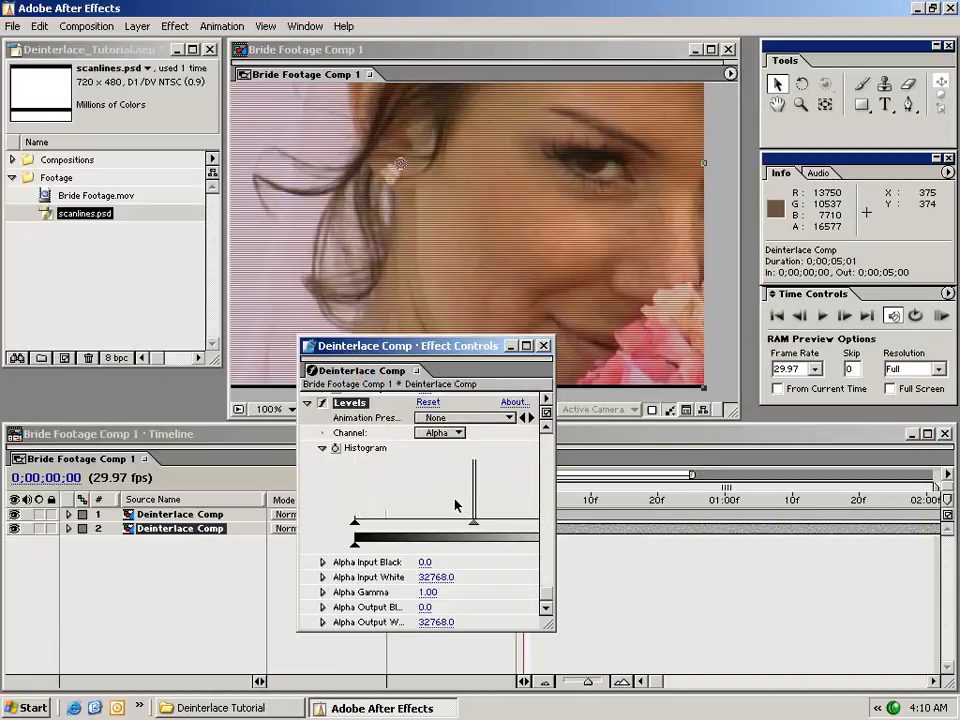
drag(580, 624, 709, 636)
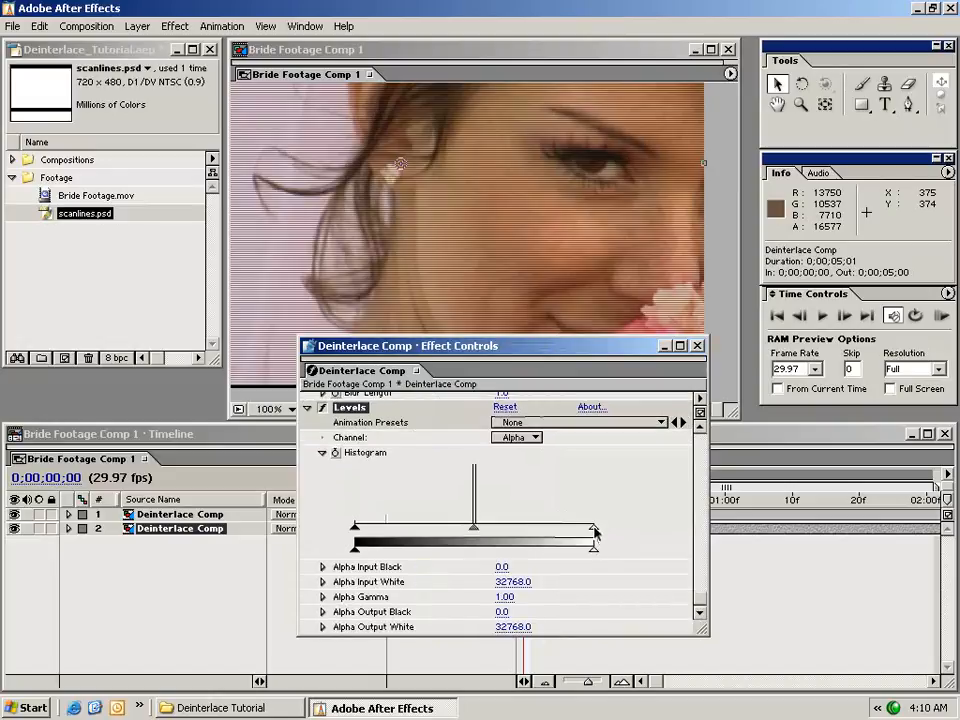
drag(595, 530, 417, 531)
drag(697, 628, 546, 462)
drag(385, 345, 629, 555)
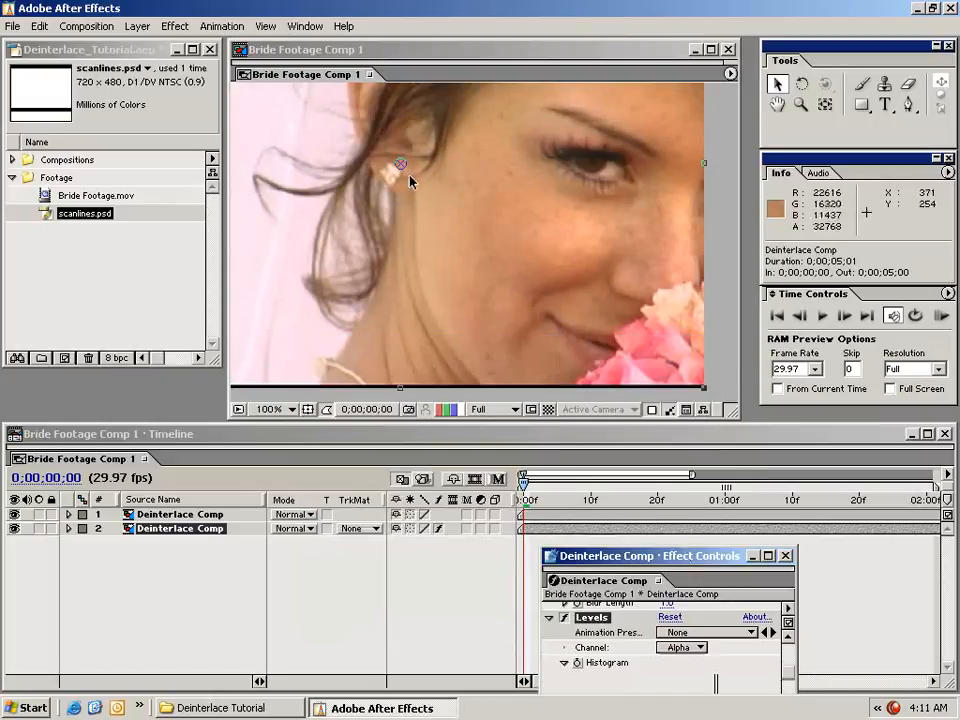
Check the composition's transparency and examine the deinterlaced image around the bride's eye at 200%
drag(414, 188, 513, 191)
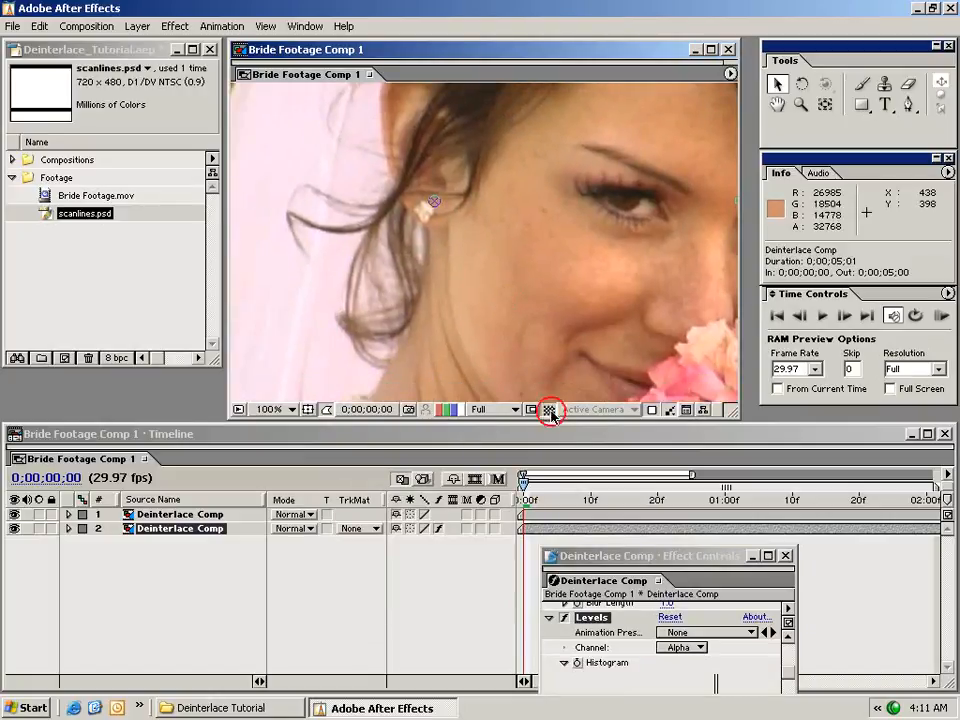
drag(555, 395, 527, 315)
key(period)
drag(468, 295, 512, 197)
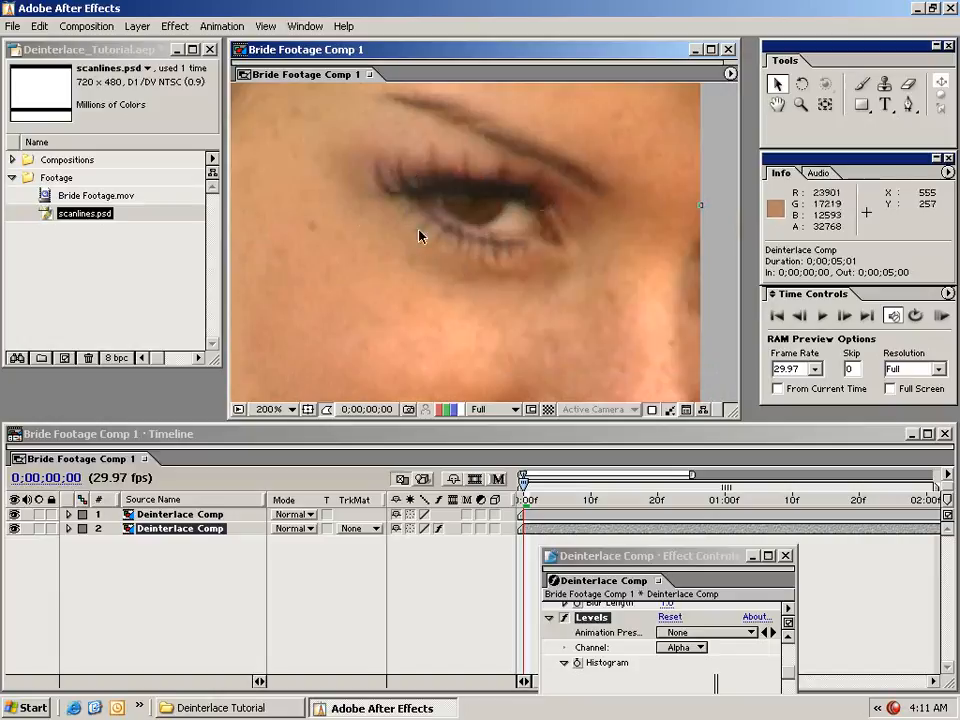
key(comma)
Deselect all layers, move the current time to 0;00;00;13, and play a RAM preview of the deinterlaced footage
key(ctrl+shift+a)
drag(522, 500, 611, 497)
click(667, 575)
mouse_move(585, 315)
mouse_down()
mouse_move(564, 231)
mouse_move(568, 306)
mouse_up()
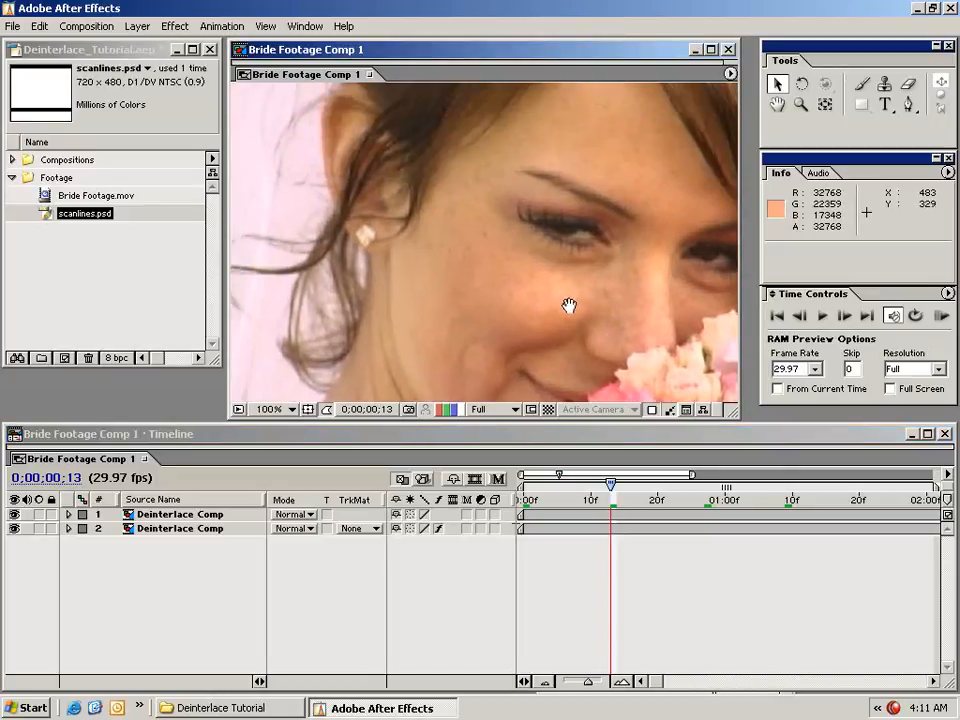
click(940, 316)
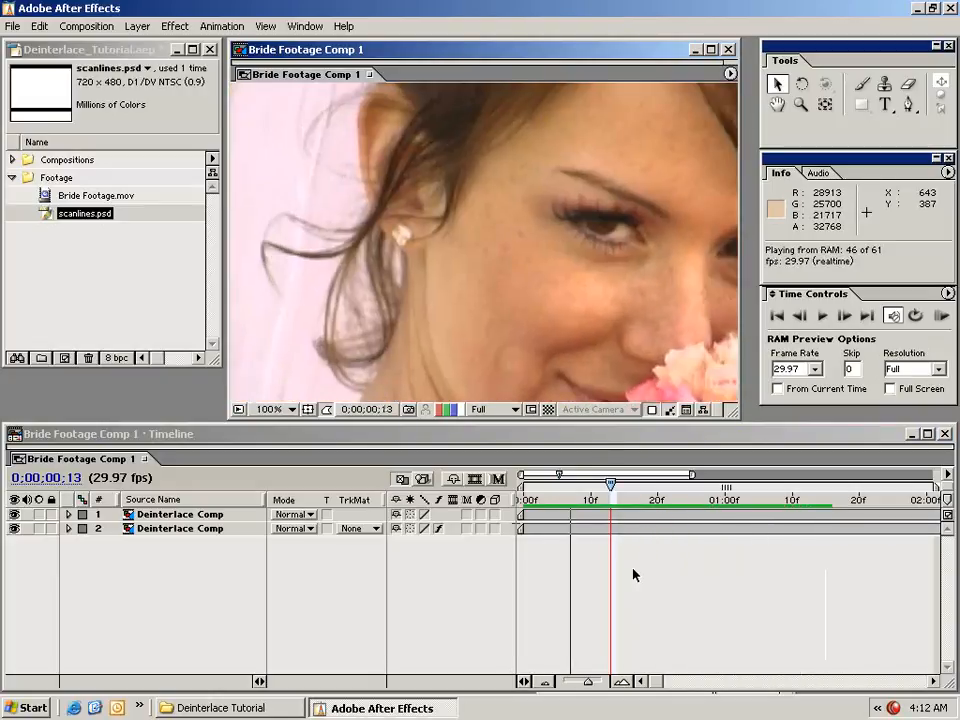
click(640, 588)
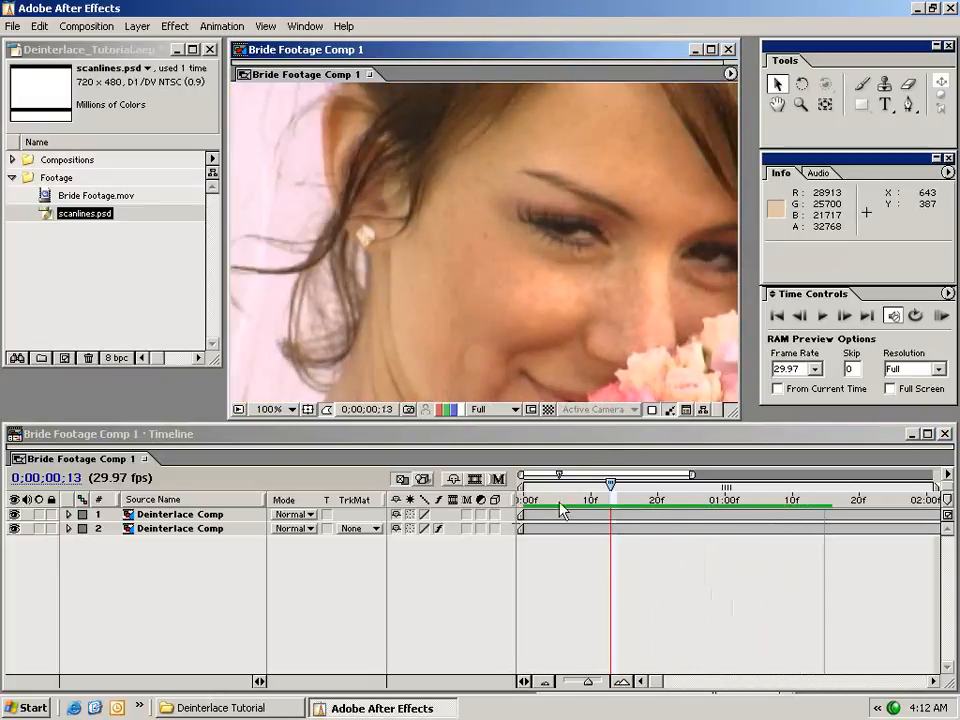
Scrub through the footage from the start to 0;00;01;12 and back to 0;00;00;25 to examine the motion
click(521, 500)
drag(521, 503, 806, 503)
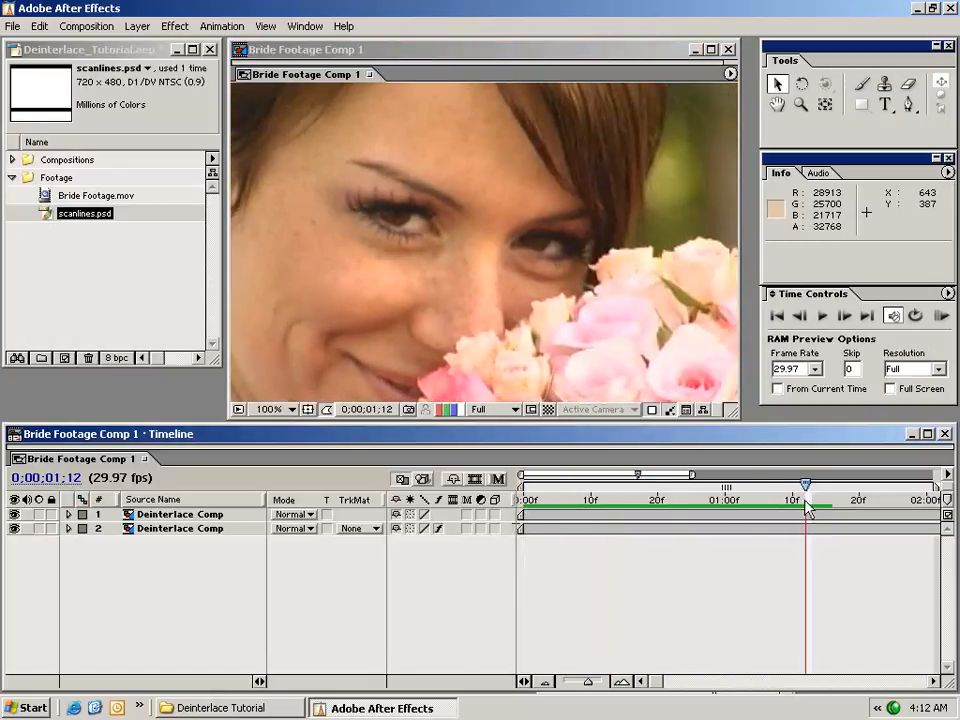
drag(808, 508, 691, 506)
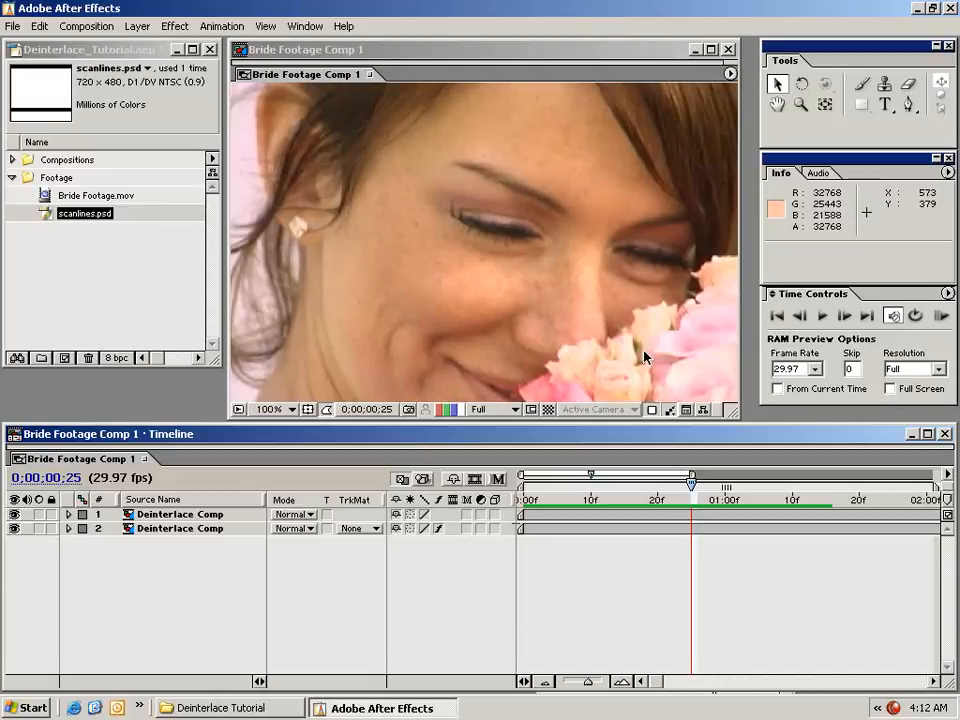
click(552, 527)
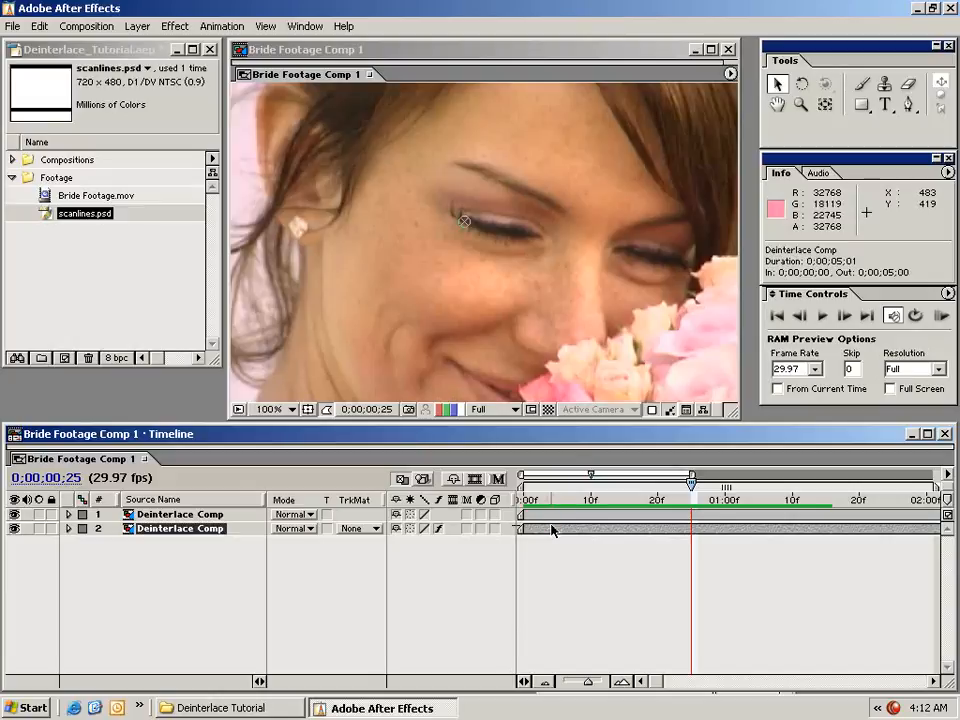
click(88, 272)
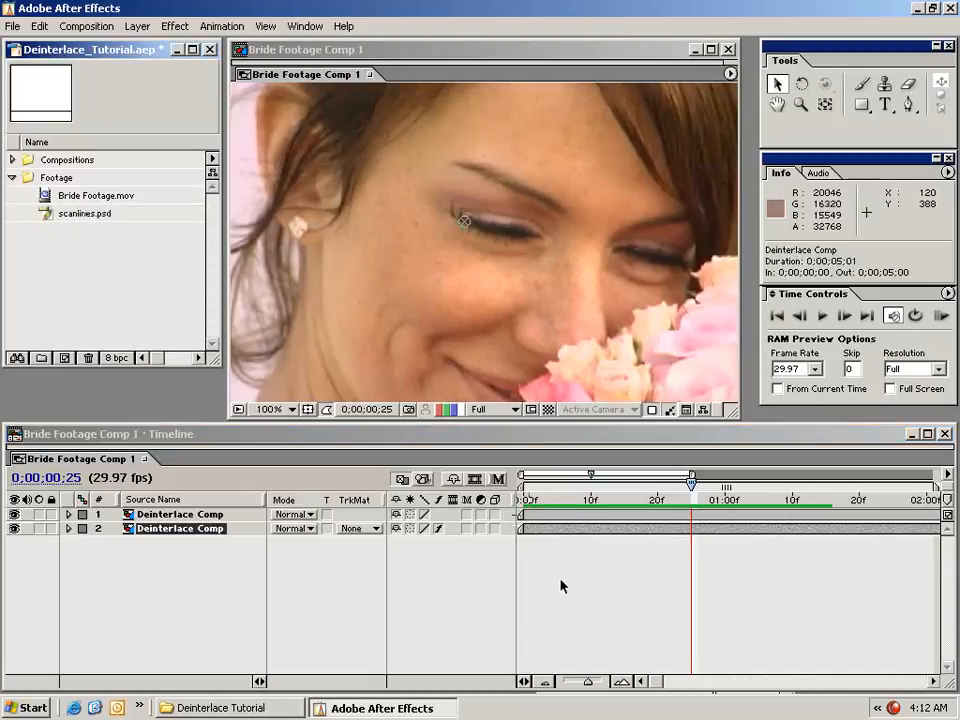
At 0;00;00;08, add an adjustment layer above both Deinterlace Comp layers and align its in point to the composition start
click(578, 497)
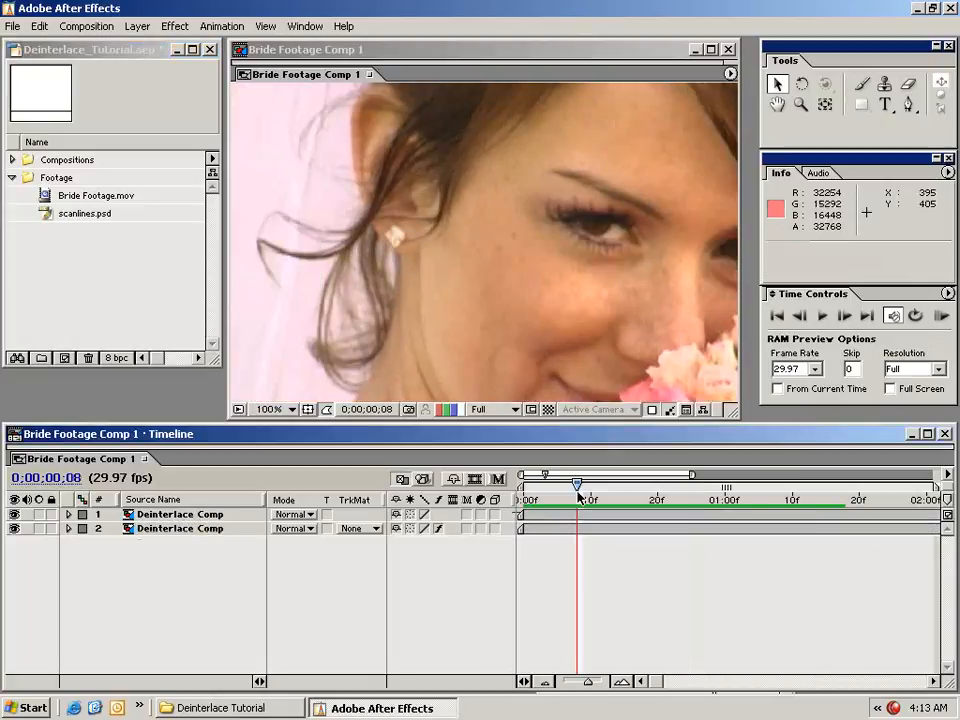
key(comma)
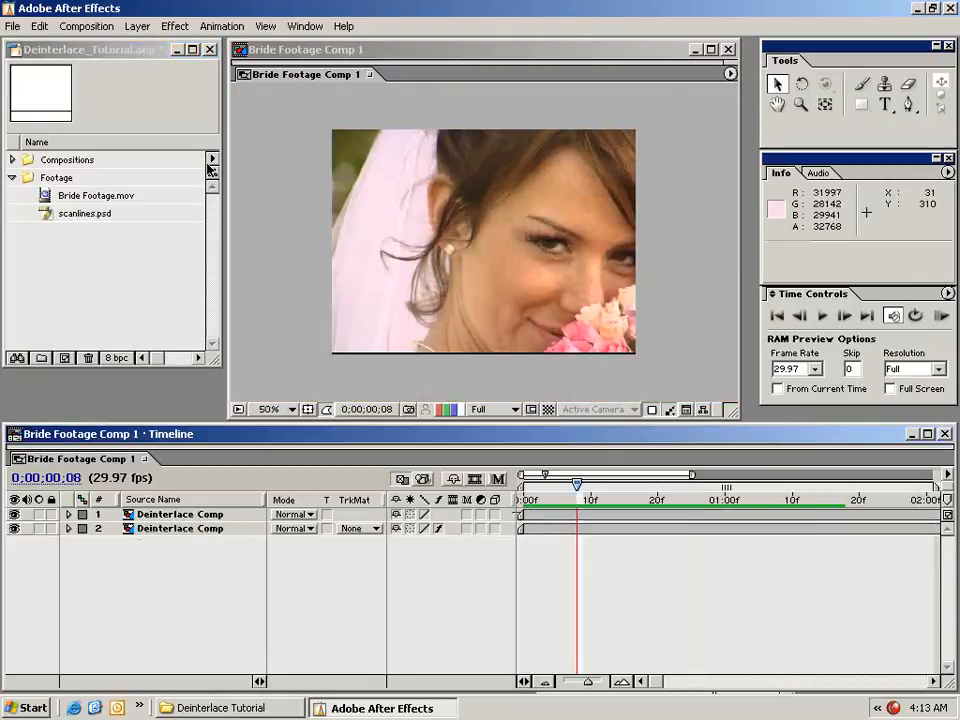
click(137, 26)
mouse_move(150, 43)
click(422, 108)
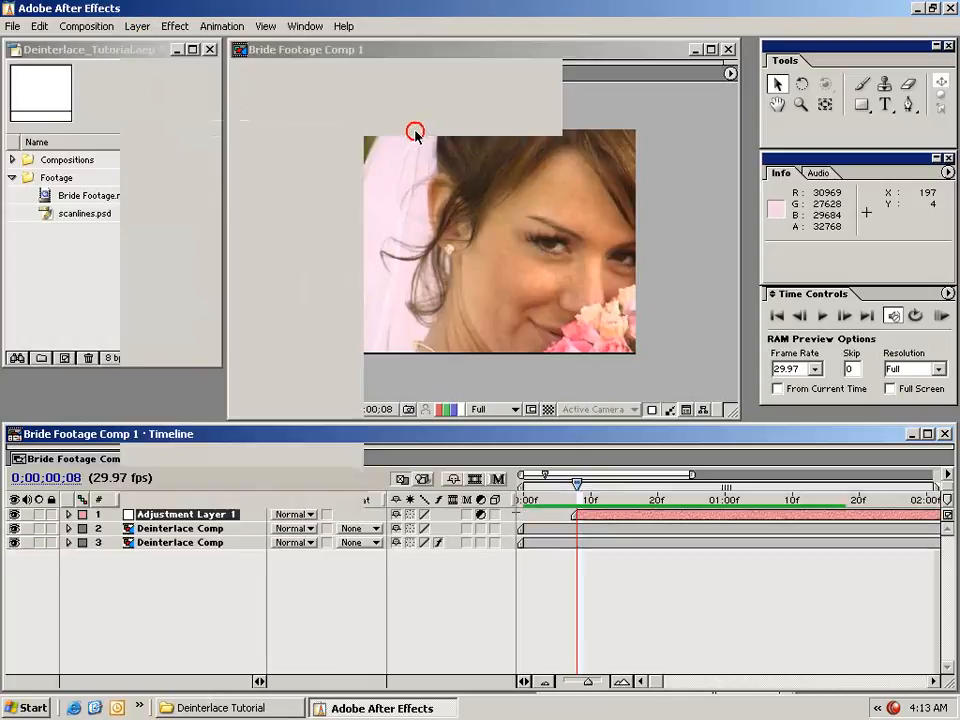
key(alt+Home)
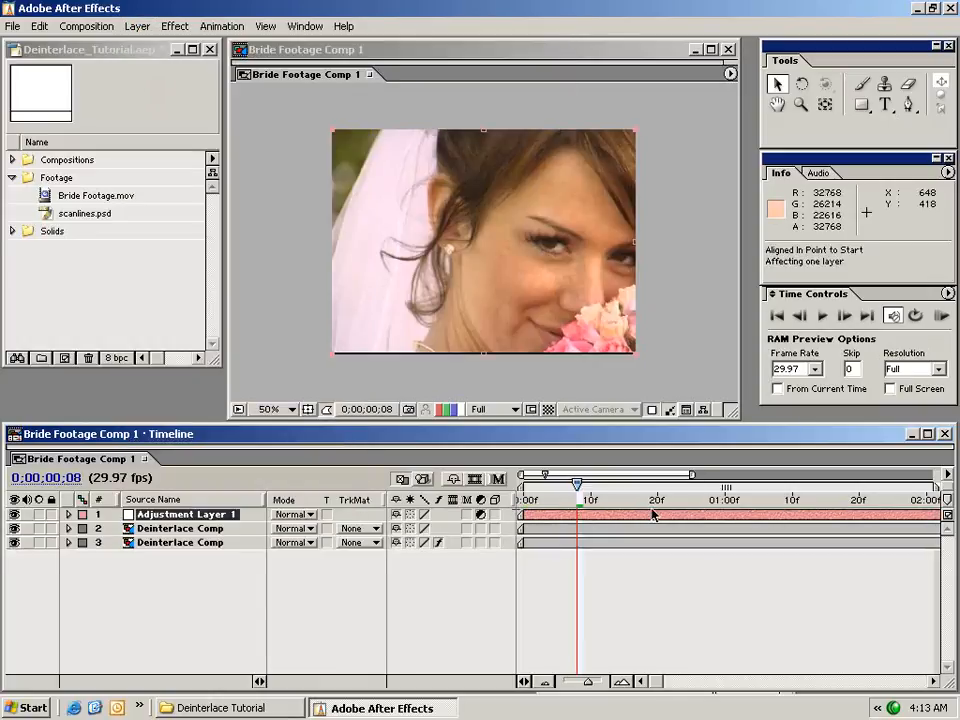
Apply the Directional Blur effect to the adjustment layer
click(176, 28)
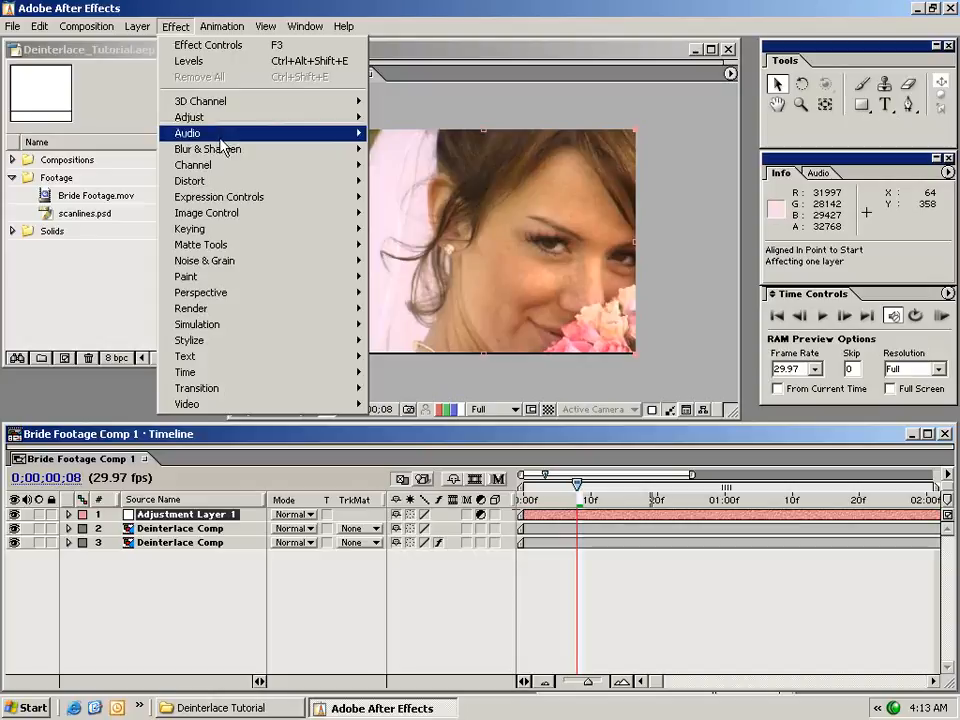
mouse_move(220, 149)
click(428, 252)
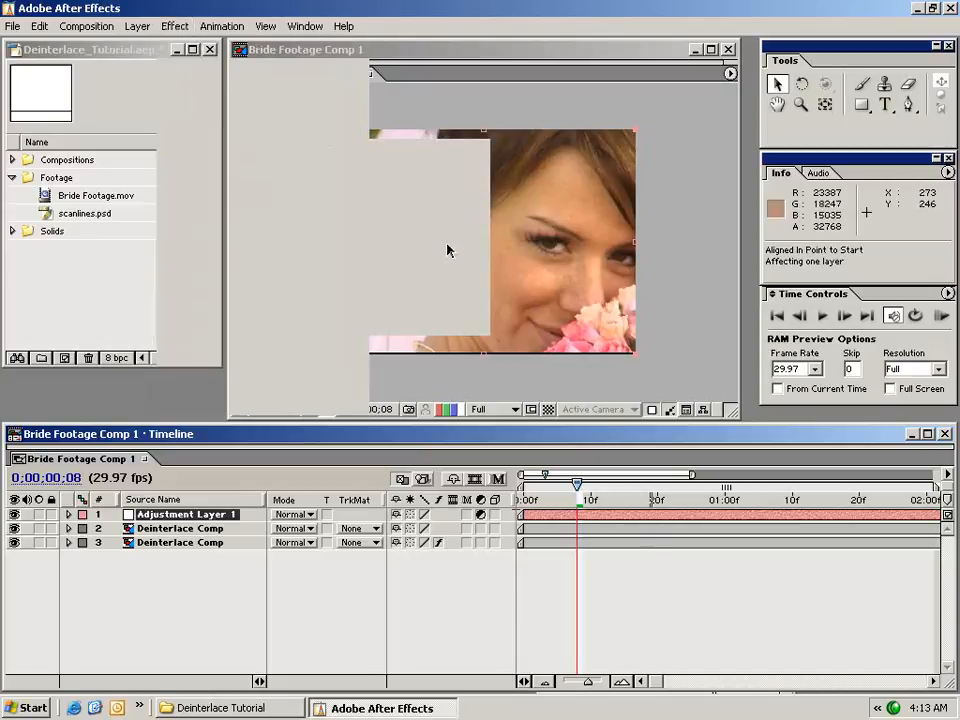
drag(838, 133, 836, 136)
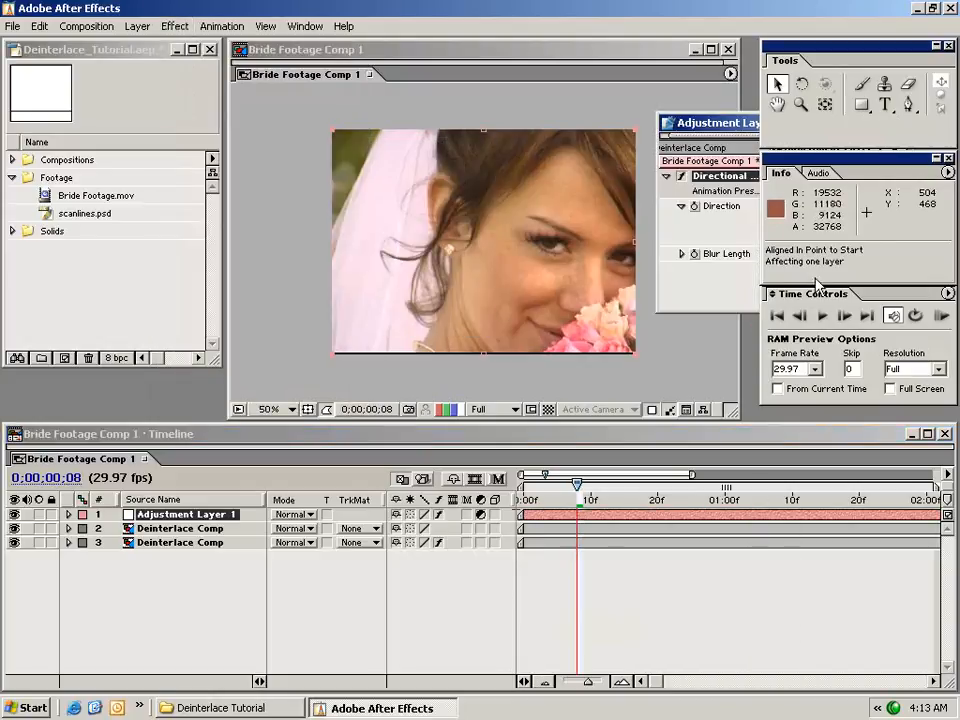
Set the adjustment layer's Directional Blur Length to 0.5 and view the result at 100%
drag(732, 124, 80, 384)
click(130, 512)
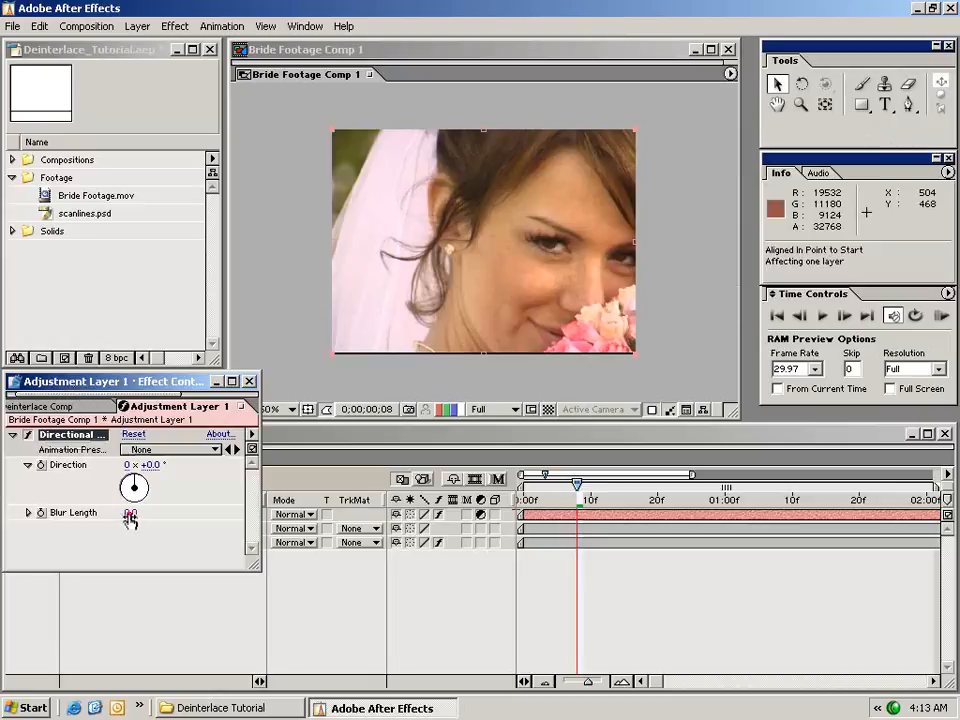
key(Return)
key(.)
drag(636, 321, 496, 311)
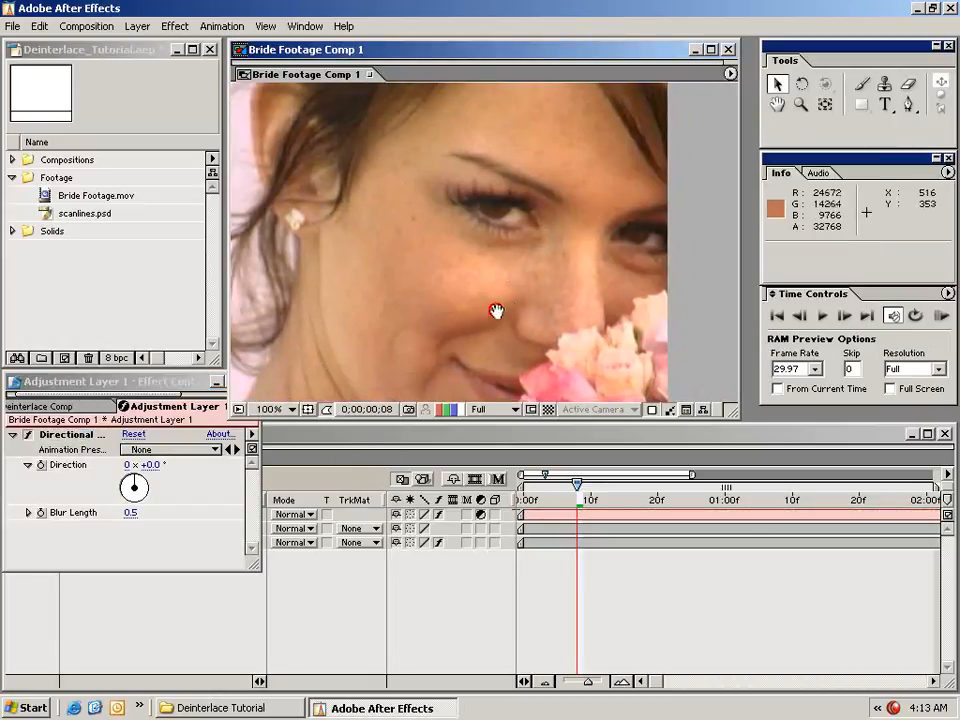
Toggle the adjustment layer's visibility off and on to compare the image with and without the extra blur
click(112, 289)
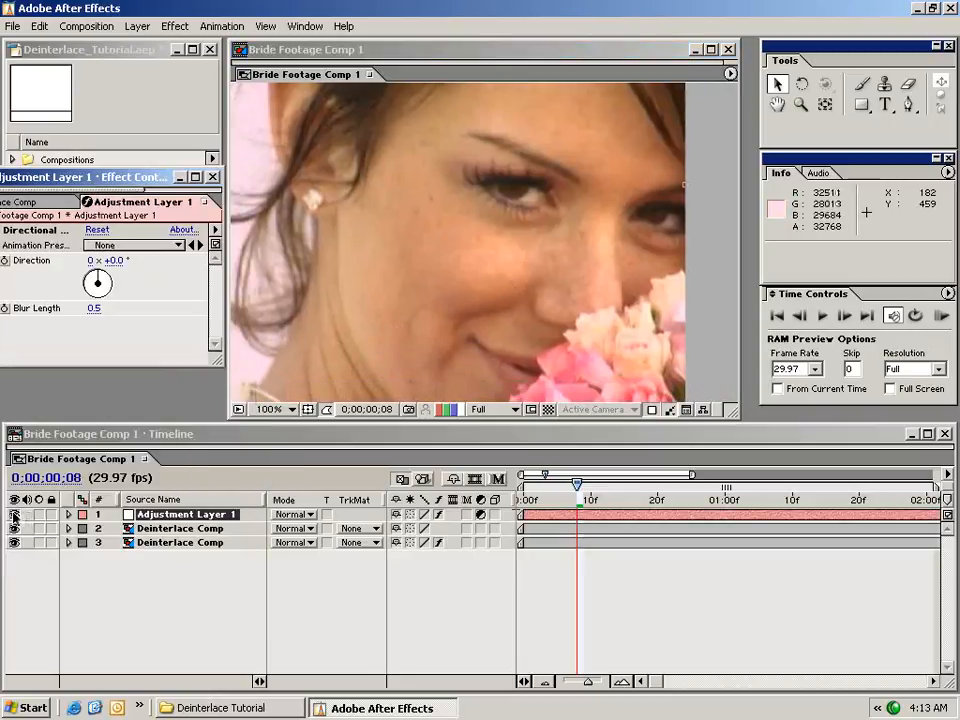
click(12, 514)
click(16, 516)
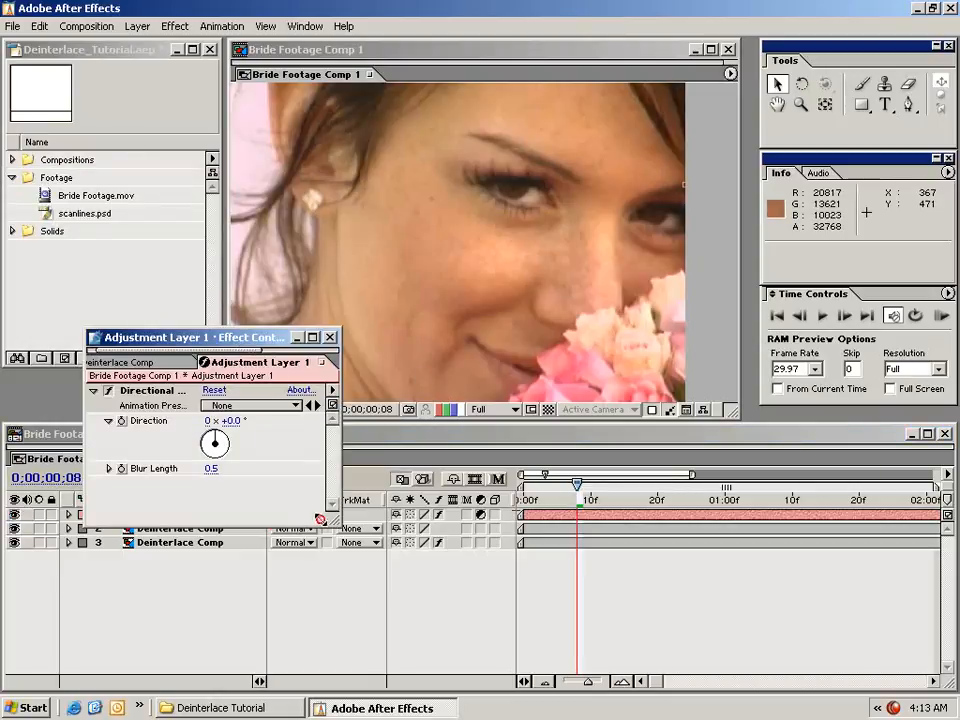
Enlarge the effect controls, move them below the preview, and examine the blurred hair and face at 100%
drag(322, 520, 392, 576)
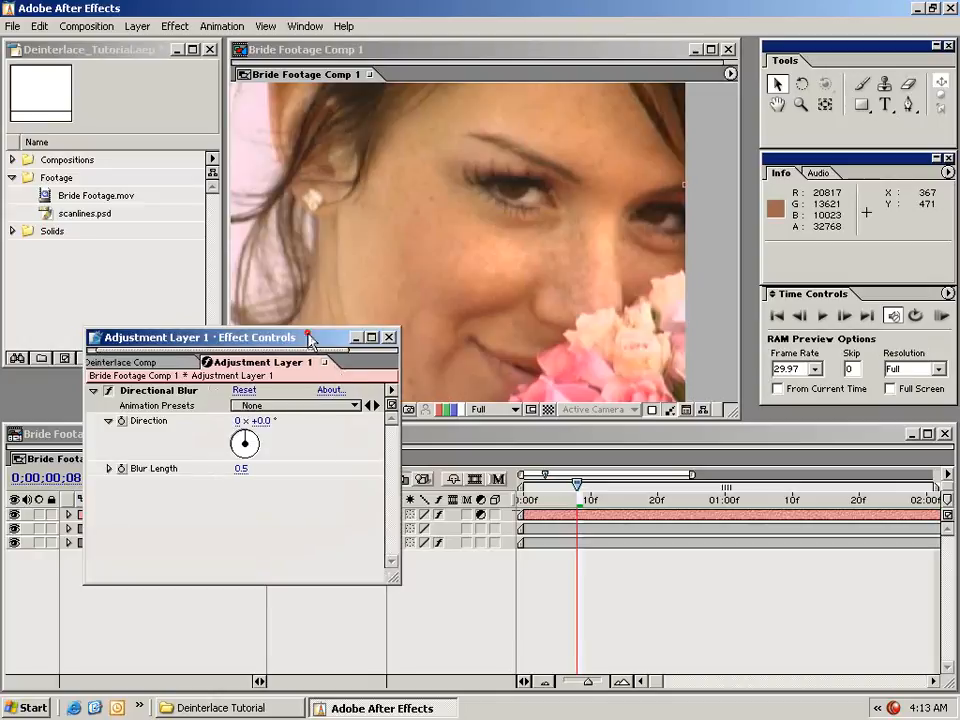
drag(316, 345, 322, 462)
mouse_move(340, 170)
mouse_down()
mouse_move(425, 210)
mouse_move(566, 253)
mouse_move(561, 285)
mouse_move(579, 257)
mouse_up()
drag(455, 150, 489, 266)
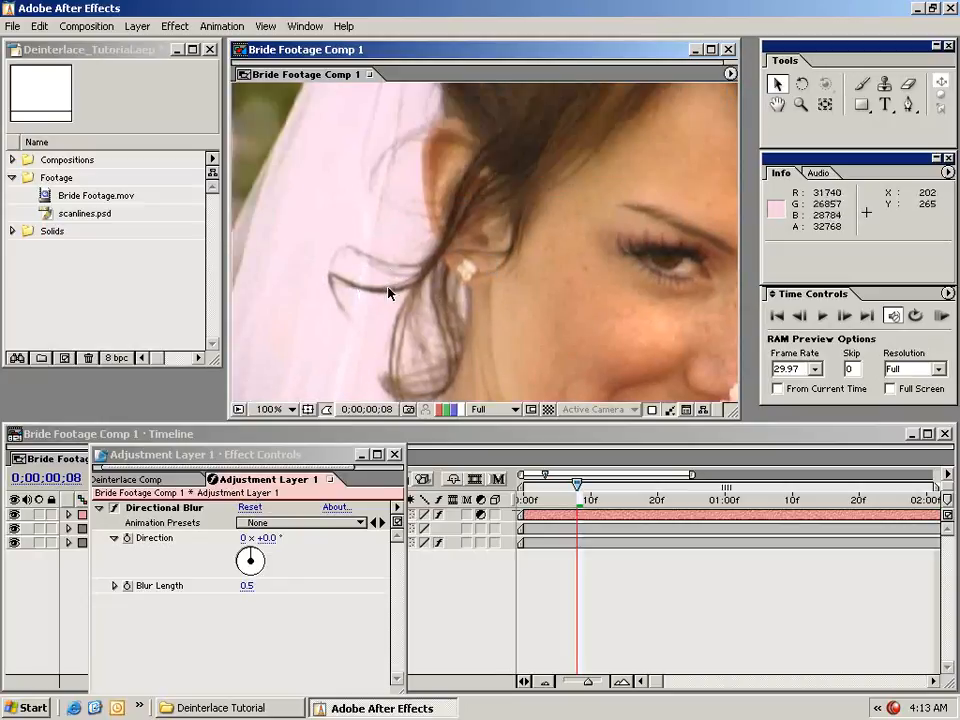
drag(705, 305, 641, 259)
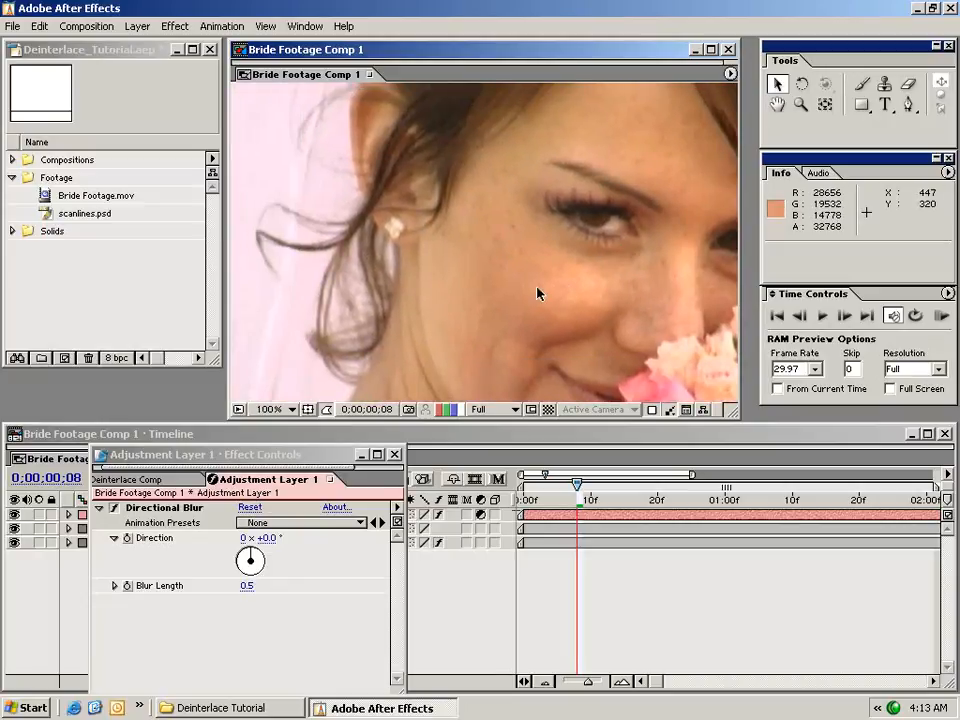
Remove the Directional Blur from the adjustment layer and delete the adjustment layer
click(180, 509)
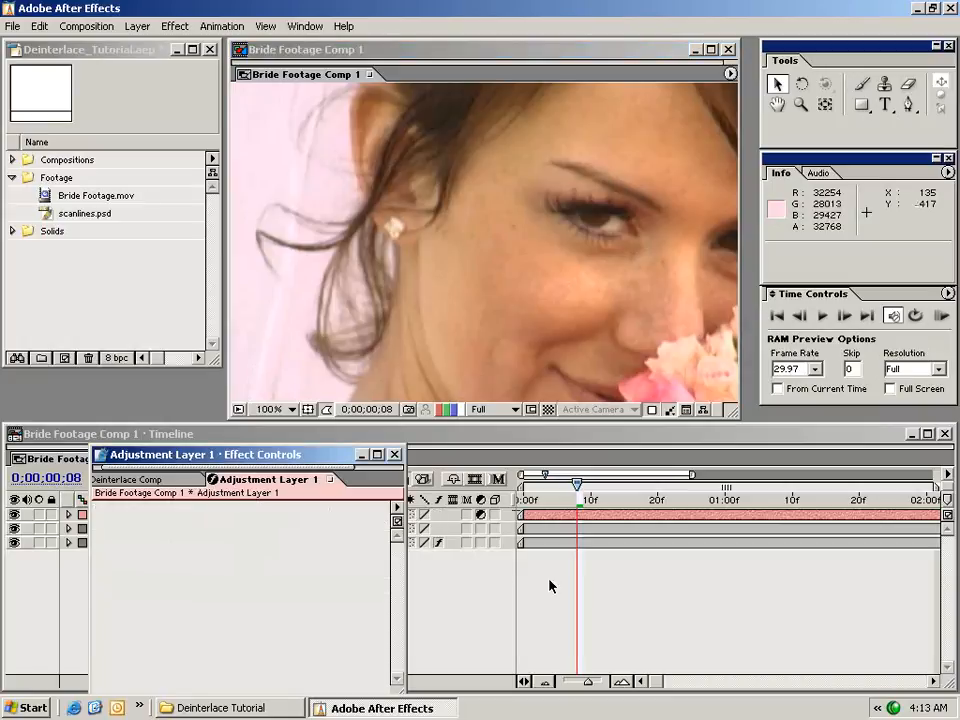
click(596, 519)
key(Delete)
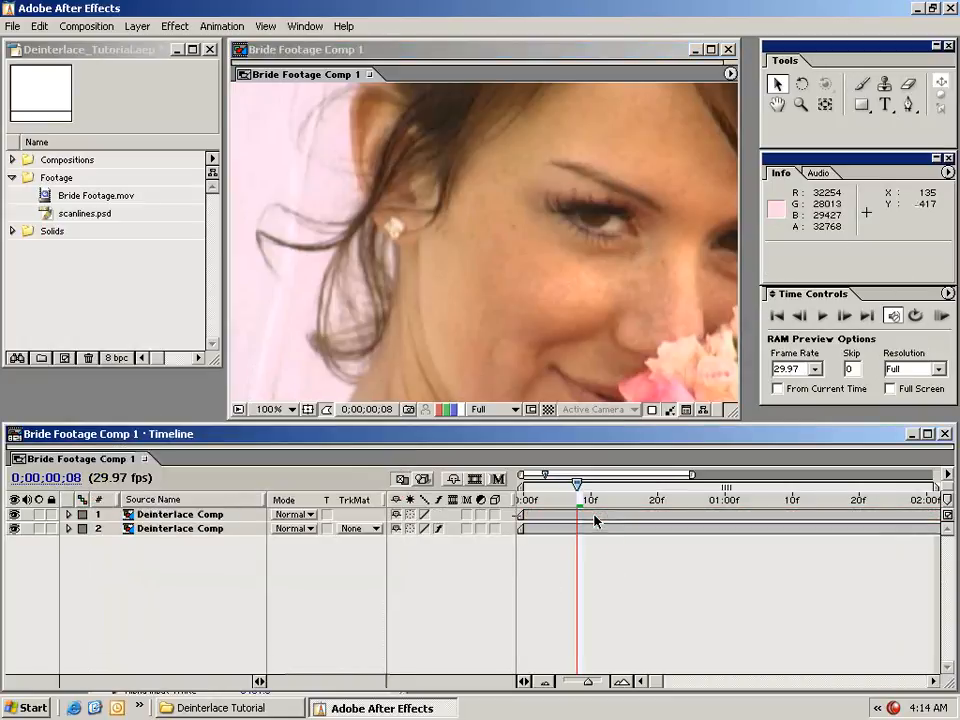